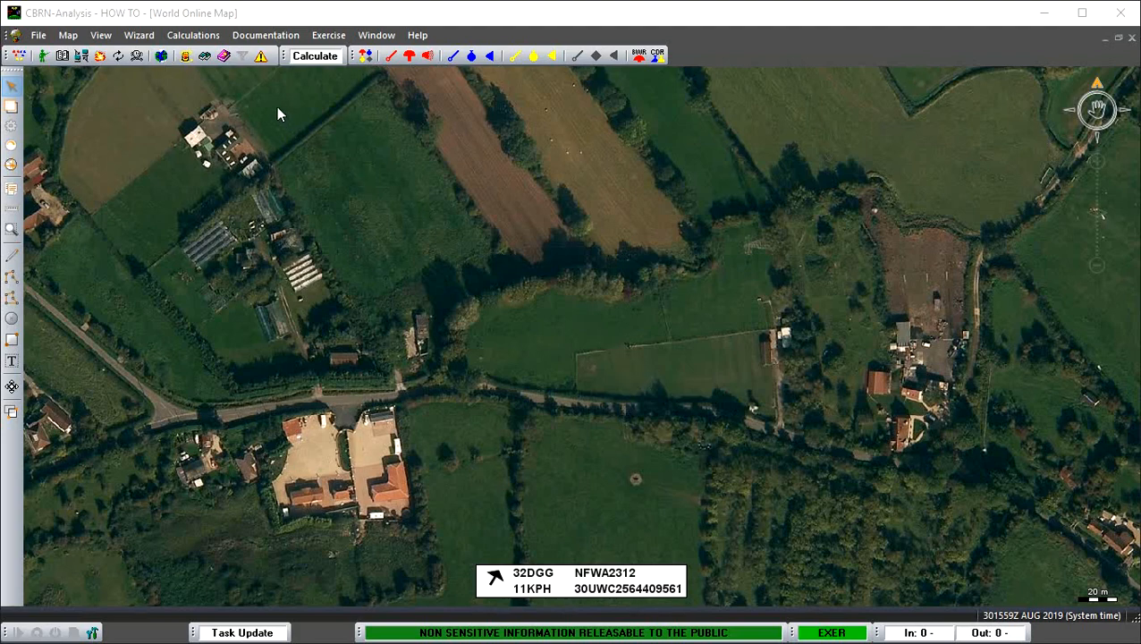
- Open the information on toxic industrial materials and browse the index of material ID numbers and names
click(267, 35)
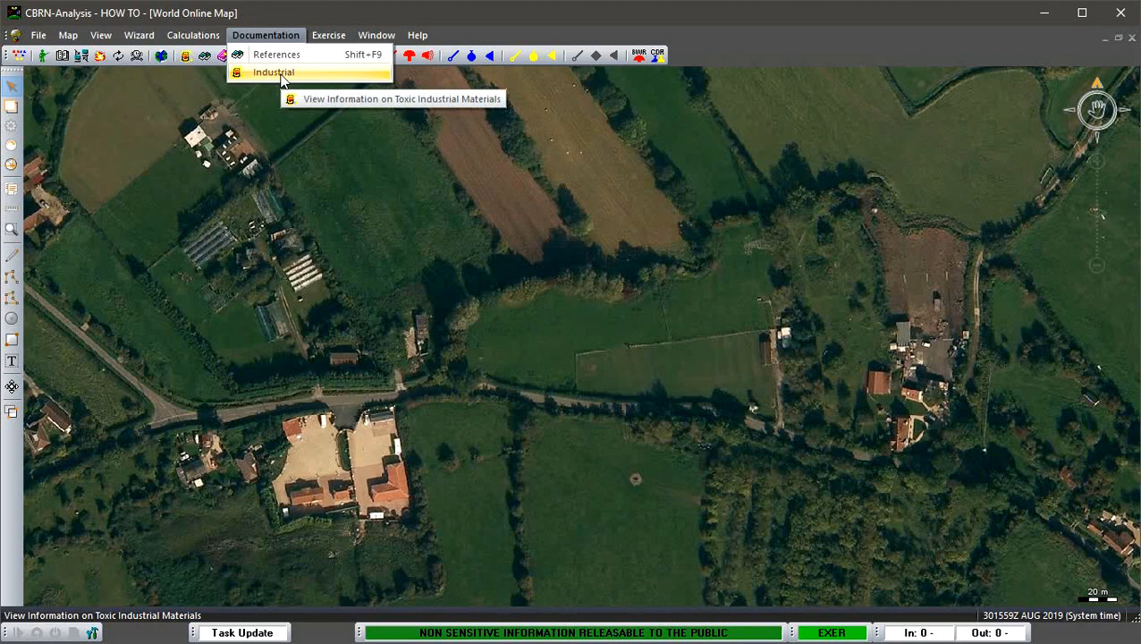
click(715, 52)
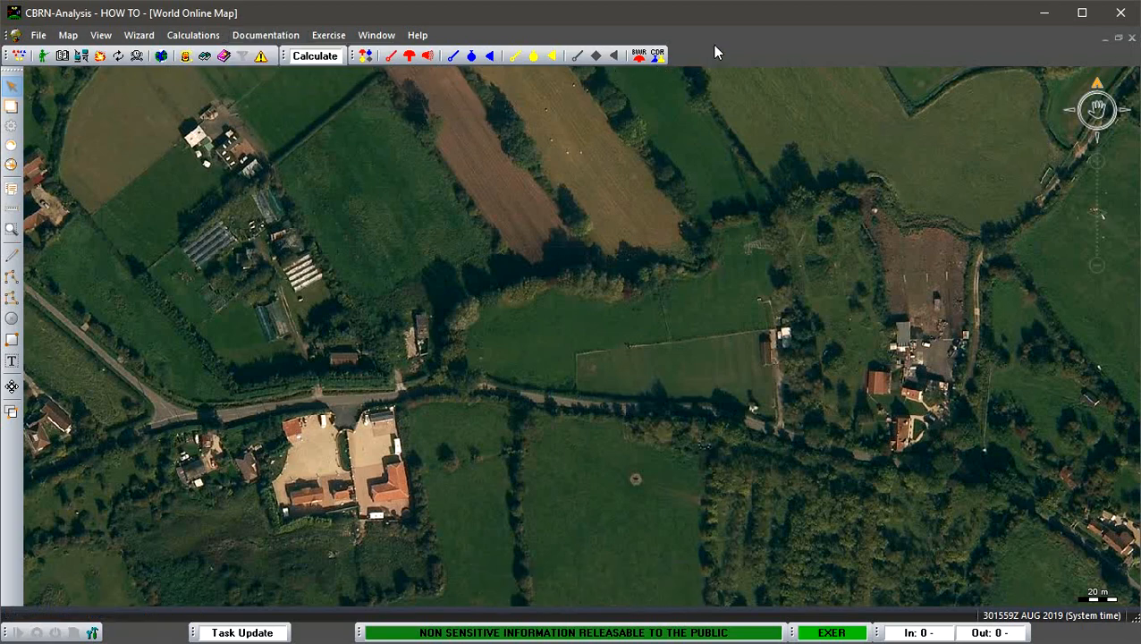
click(185, 57)
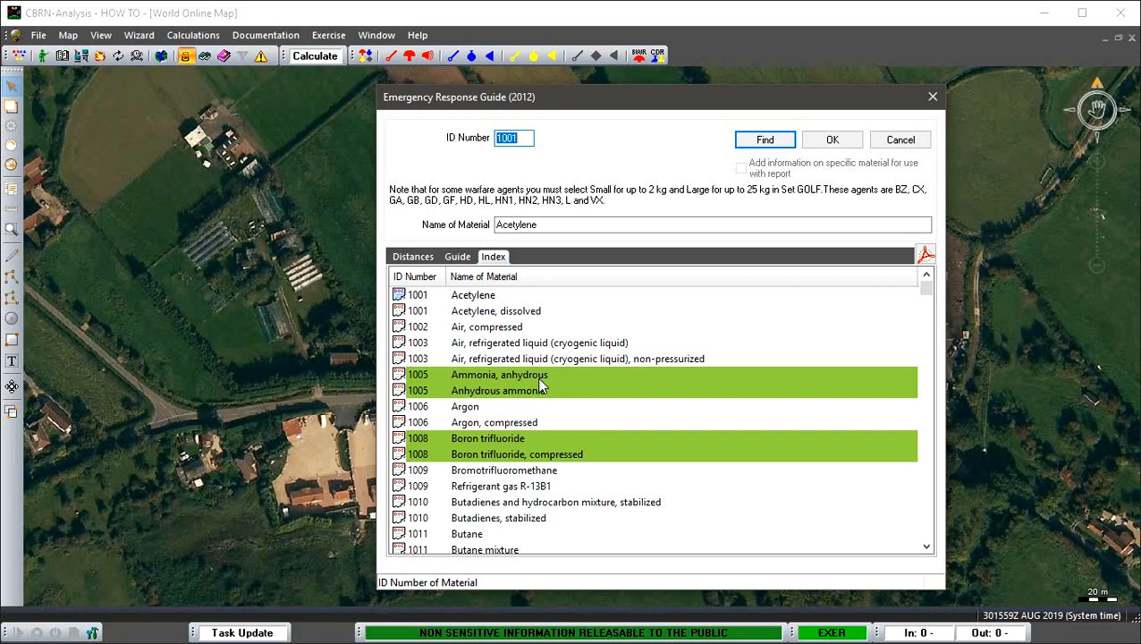
scroll(541, 385, down, 7)
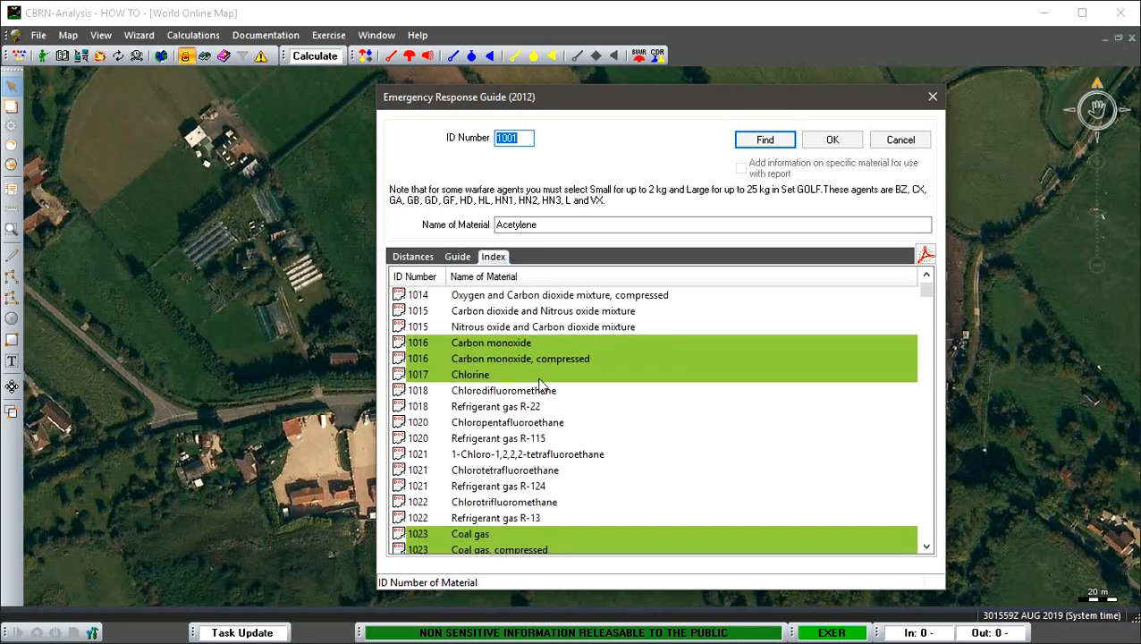
scroll(541, 385, down, 8)
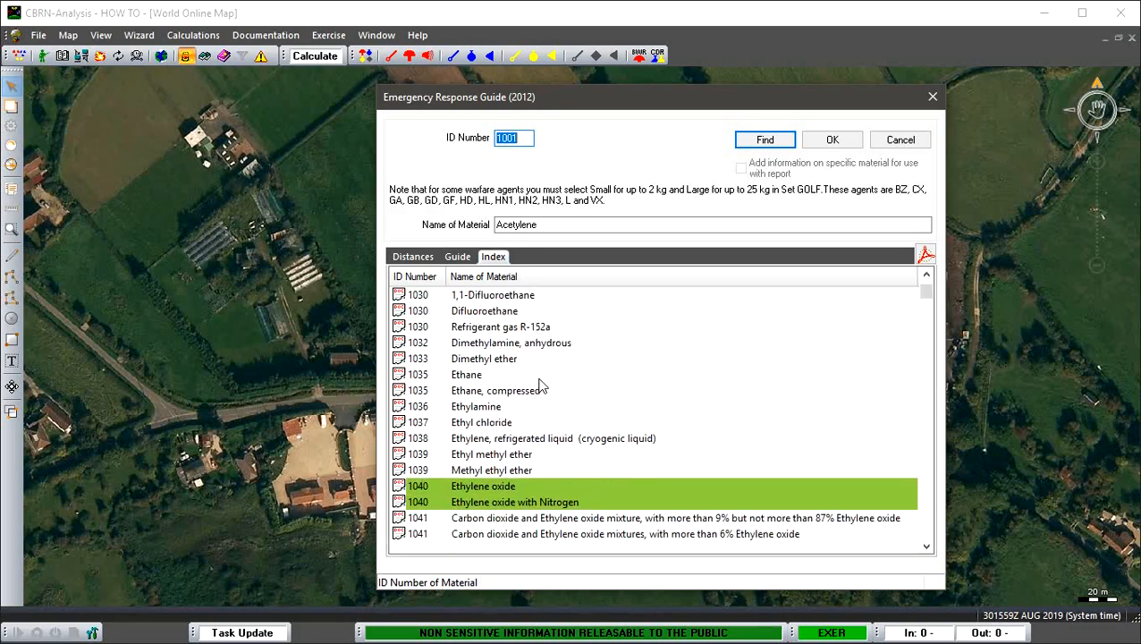
scroll(541, 384, down, 9)
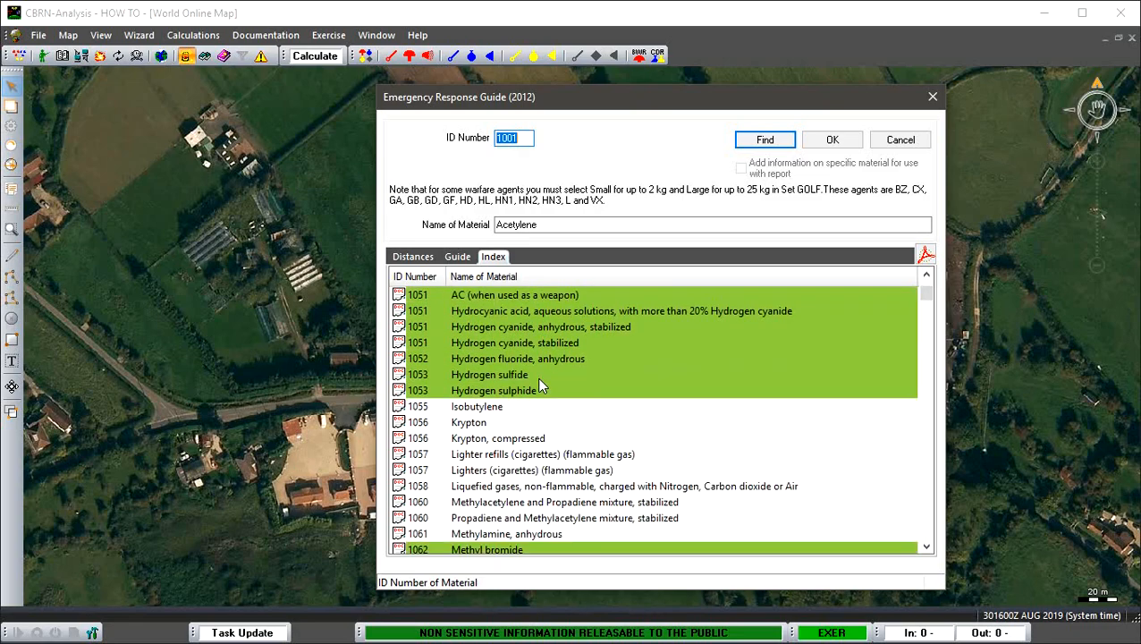
scroll(540, 385, up, 13)
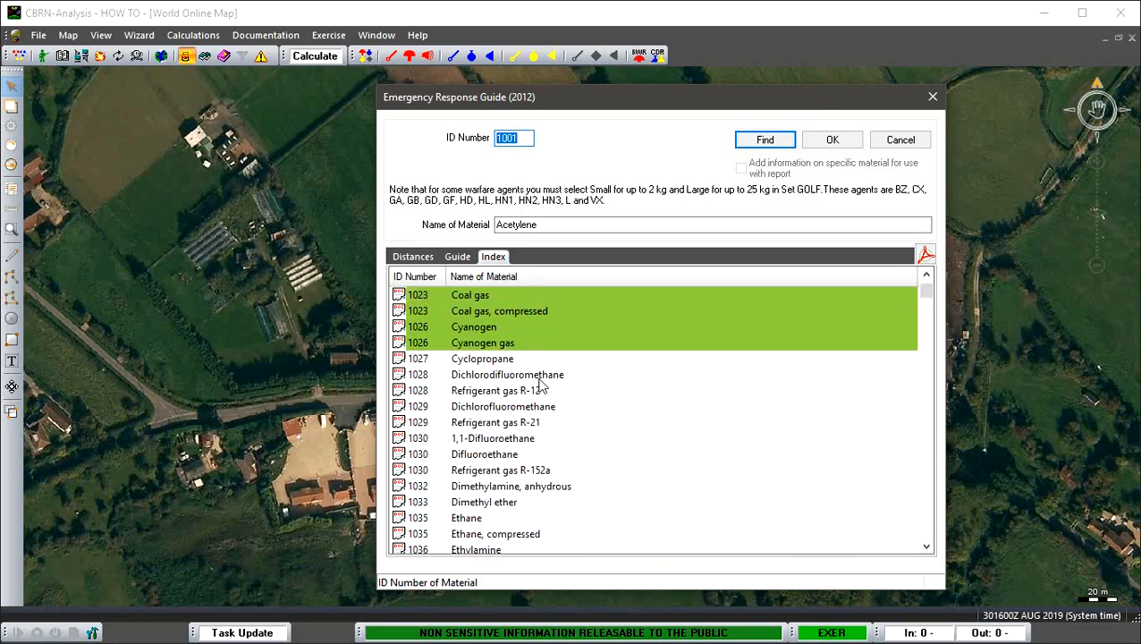
- View the response guide for Acetylene and the isolation distances for Air, compressed
click(460, 257)
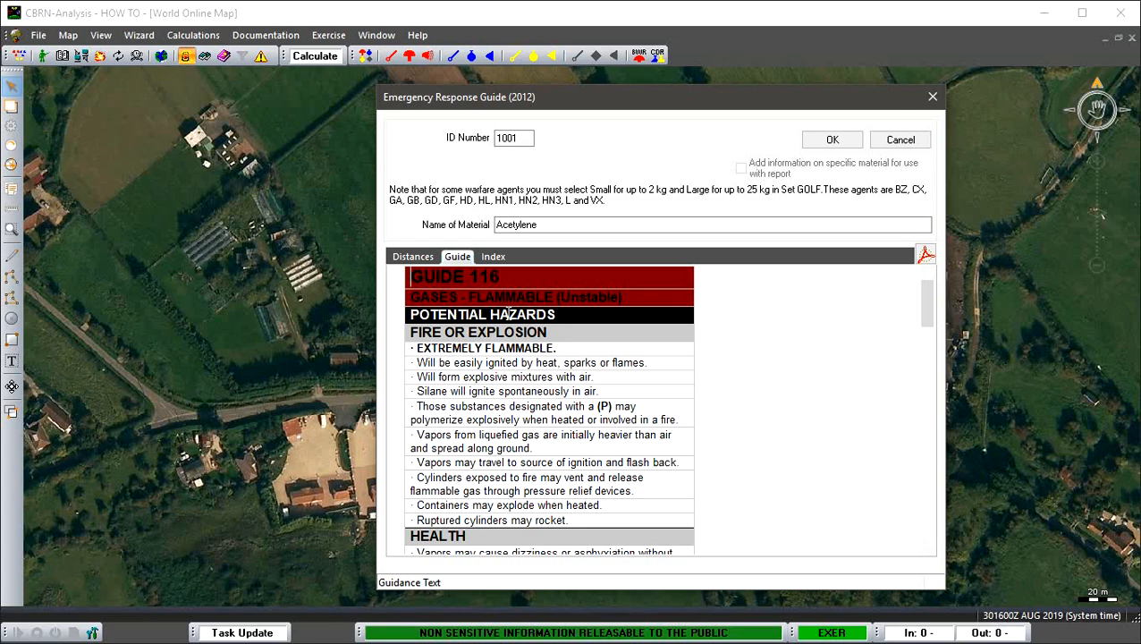
click(493, 257)
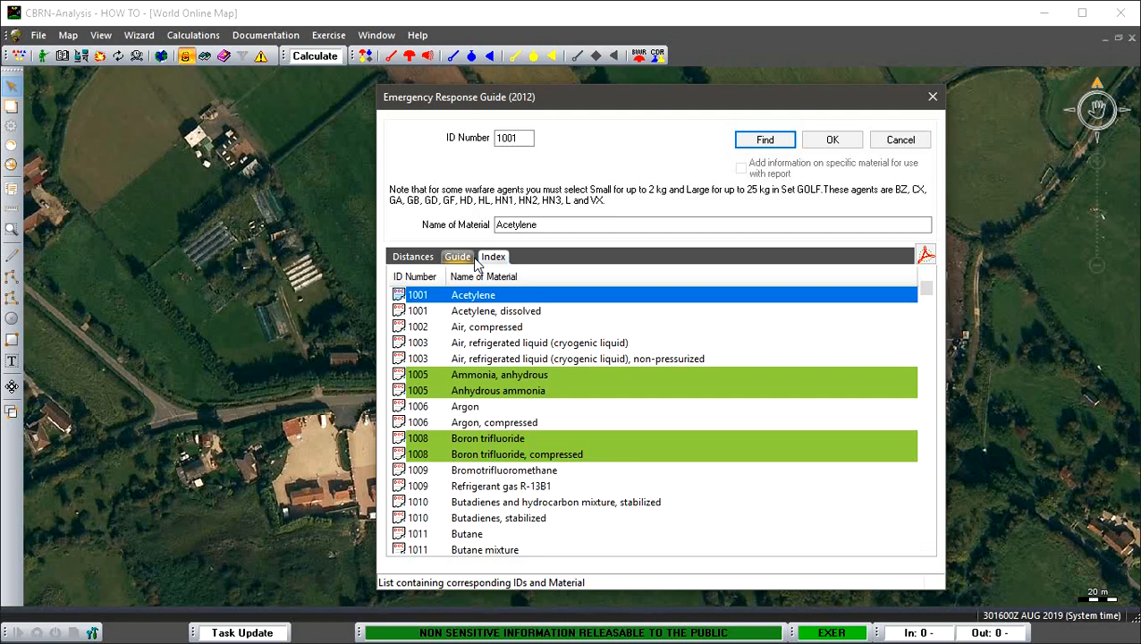
click(486, 327)
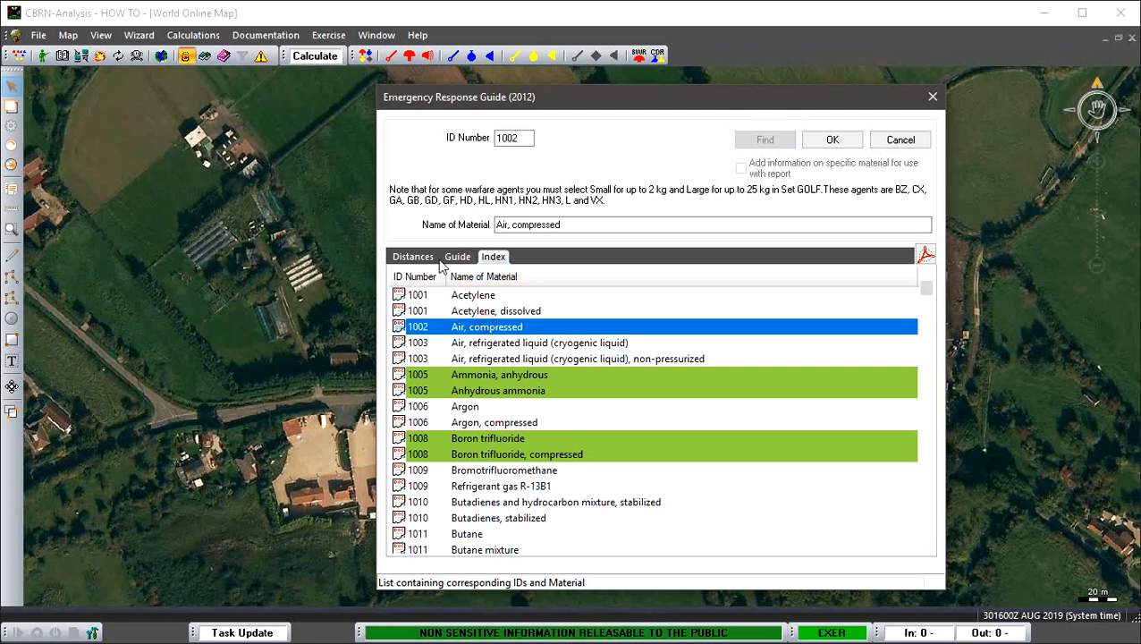
click(429, 265)
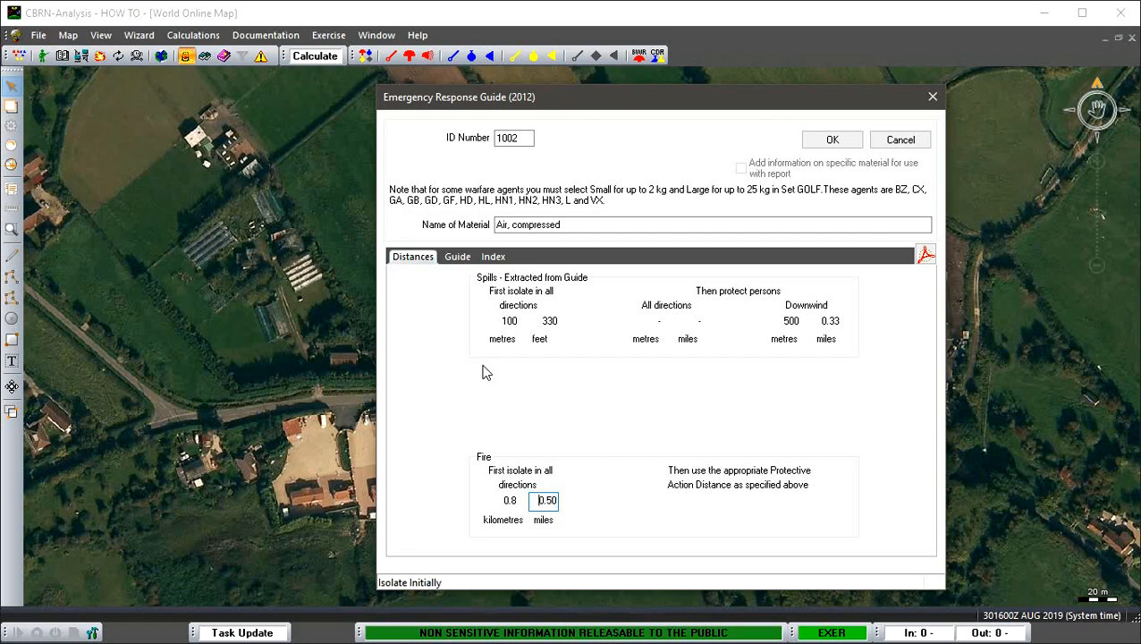
- View the spill and fire distances for Ammonia, anhydrous (ID 1005), and return to the material index
click(493, 257)
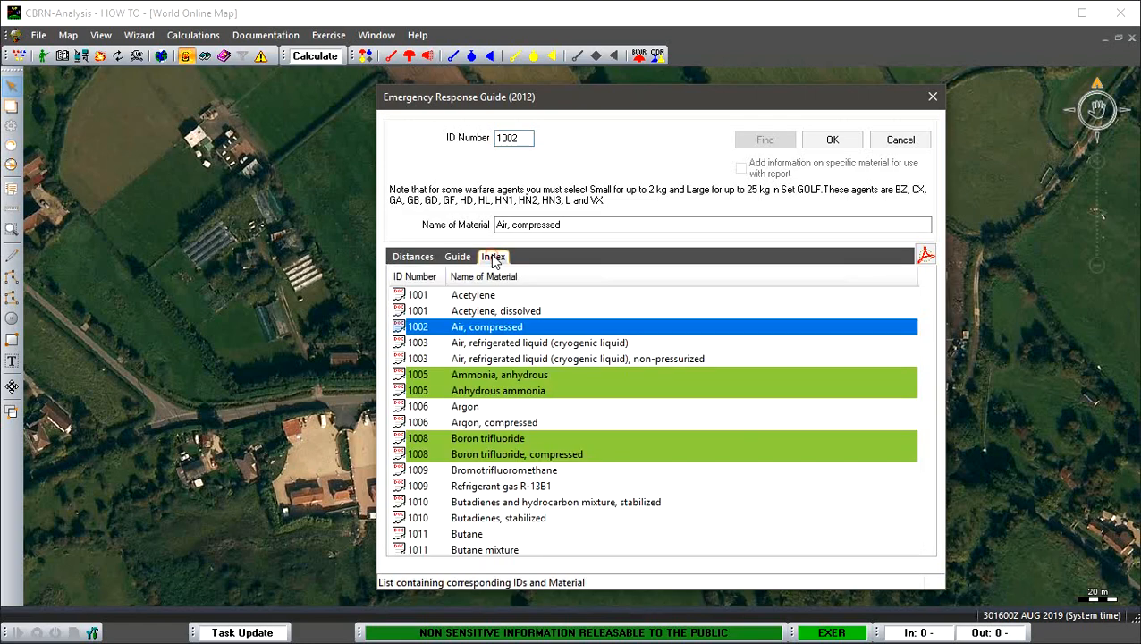
click(473, 376)
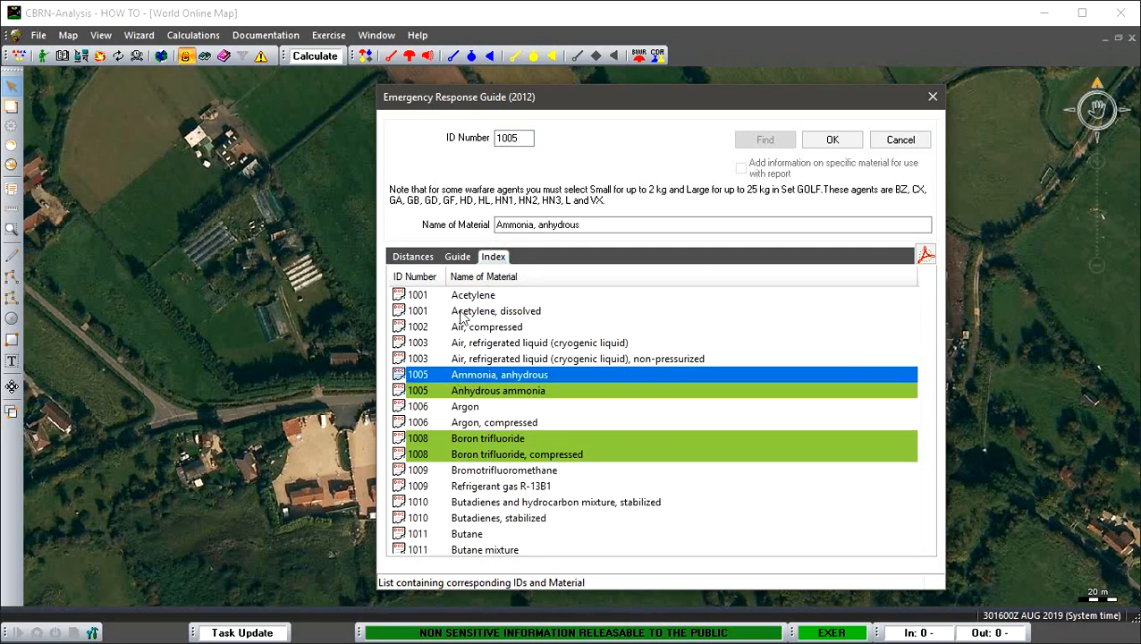
click(414, 257)
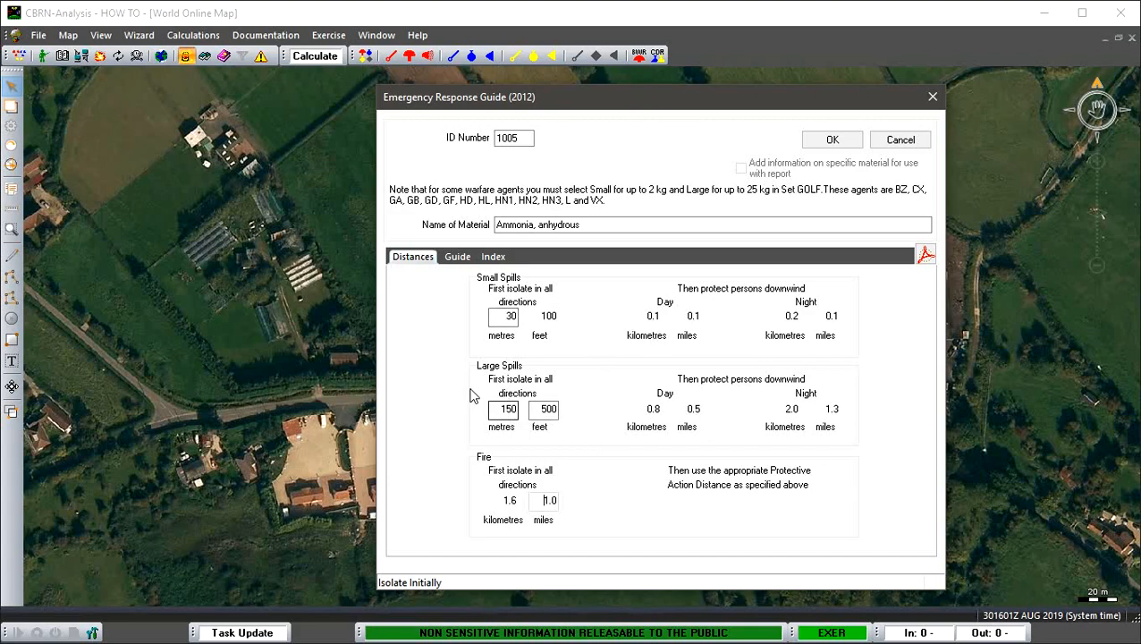
click(492, 257)
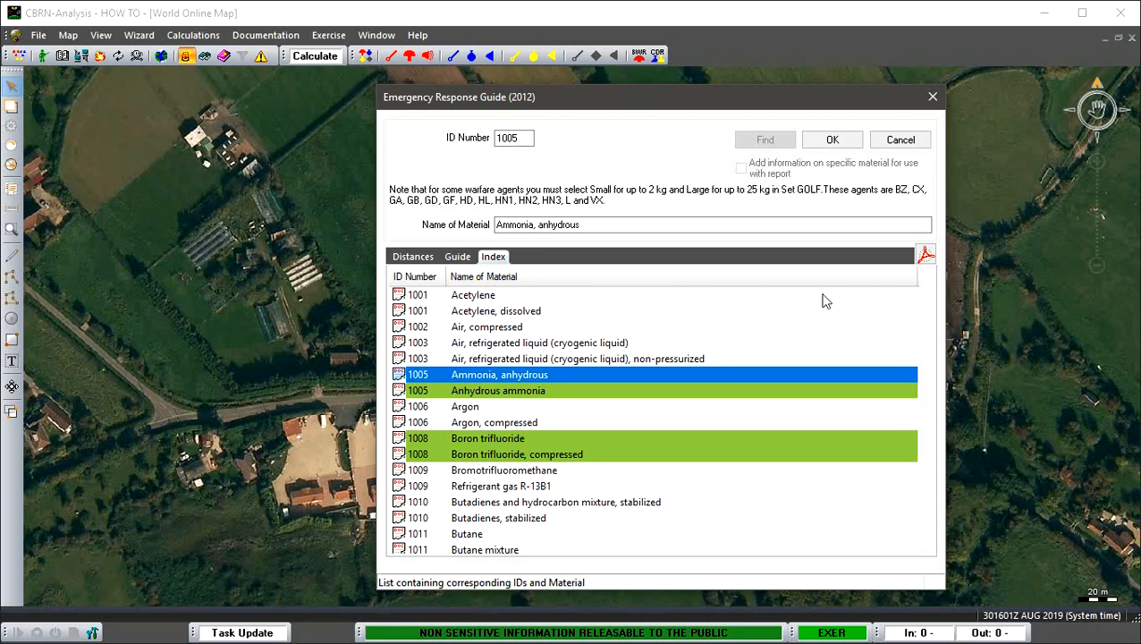
- Examine the opening pages of the Emergency Response Guidebook PDF, and close both the PDF and the response guide dialog
click(924, 254)
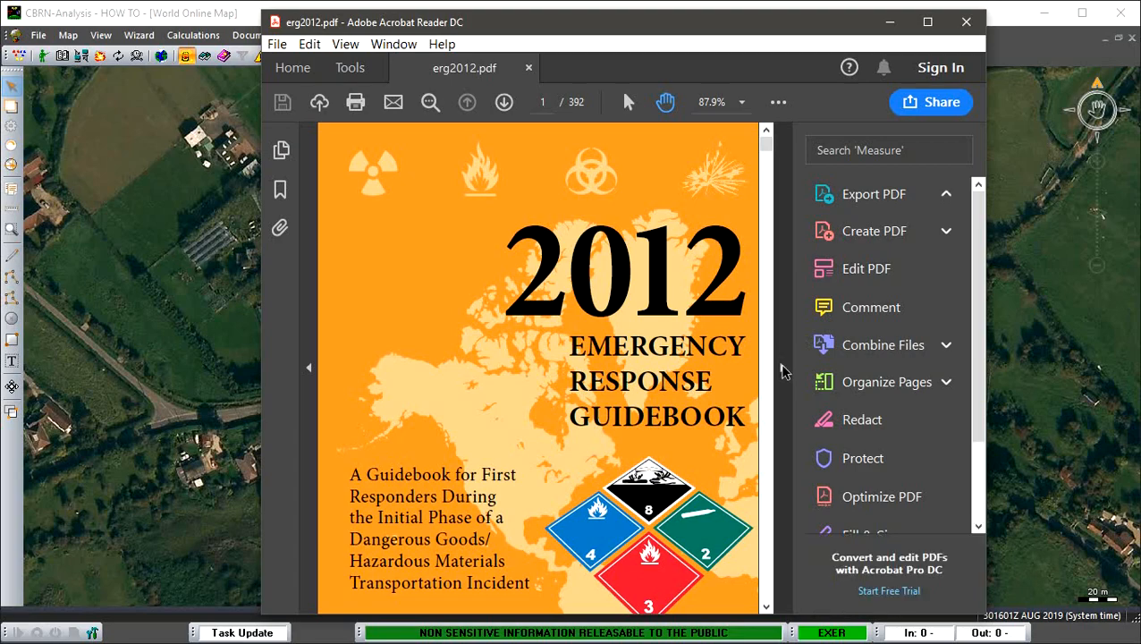
click(781, 371)
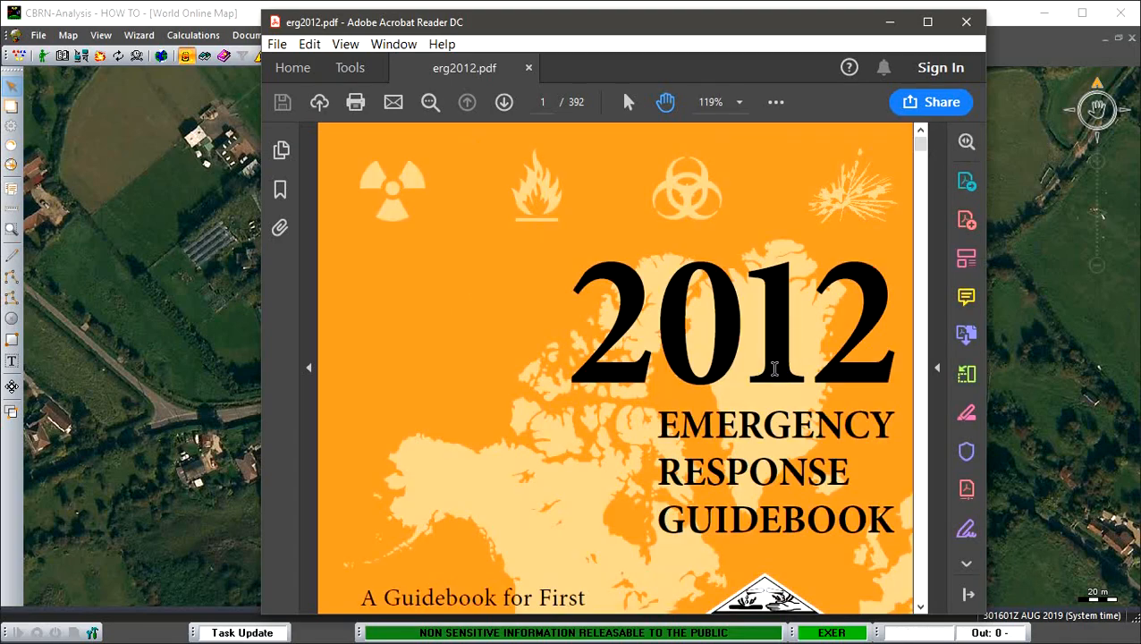
scroll(774, 370, down, 10)
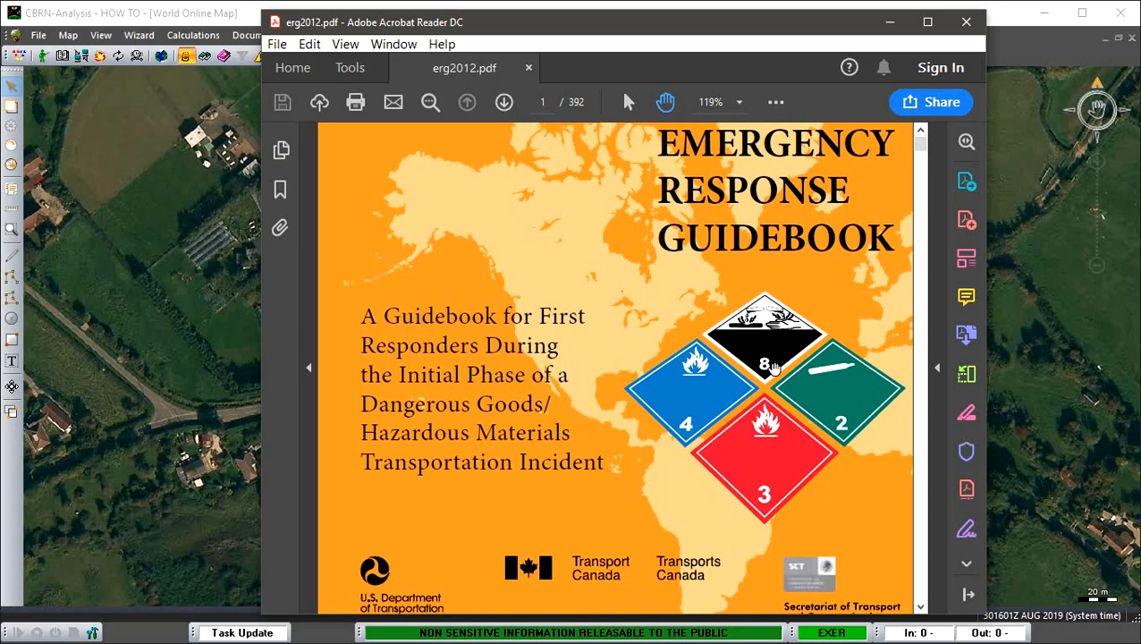
scroll(774, 370, down, 10)
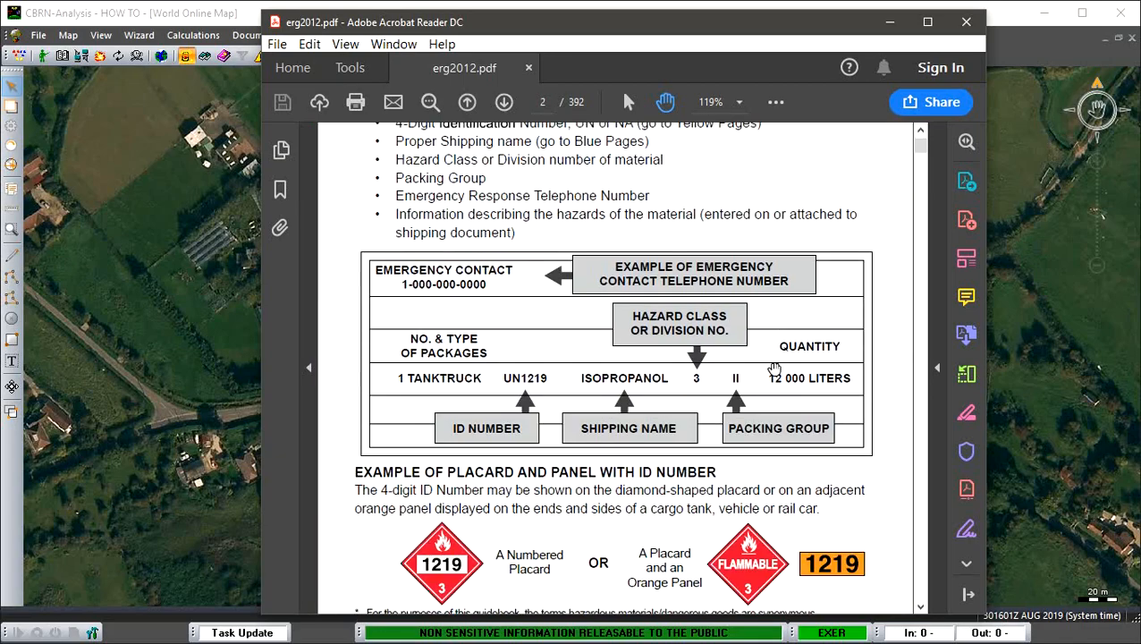
scroll(774, 369, down, 5)
scroll(775, 369, up, 7)
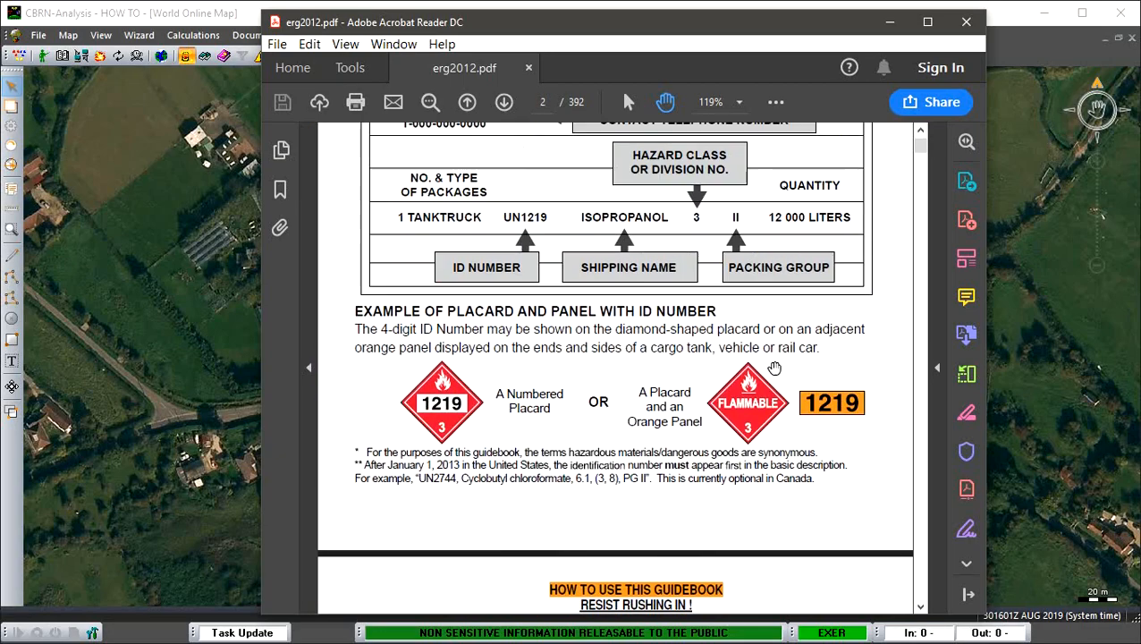
scroll(774, 367, up, 2)
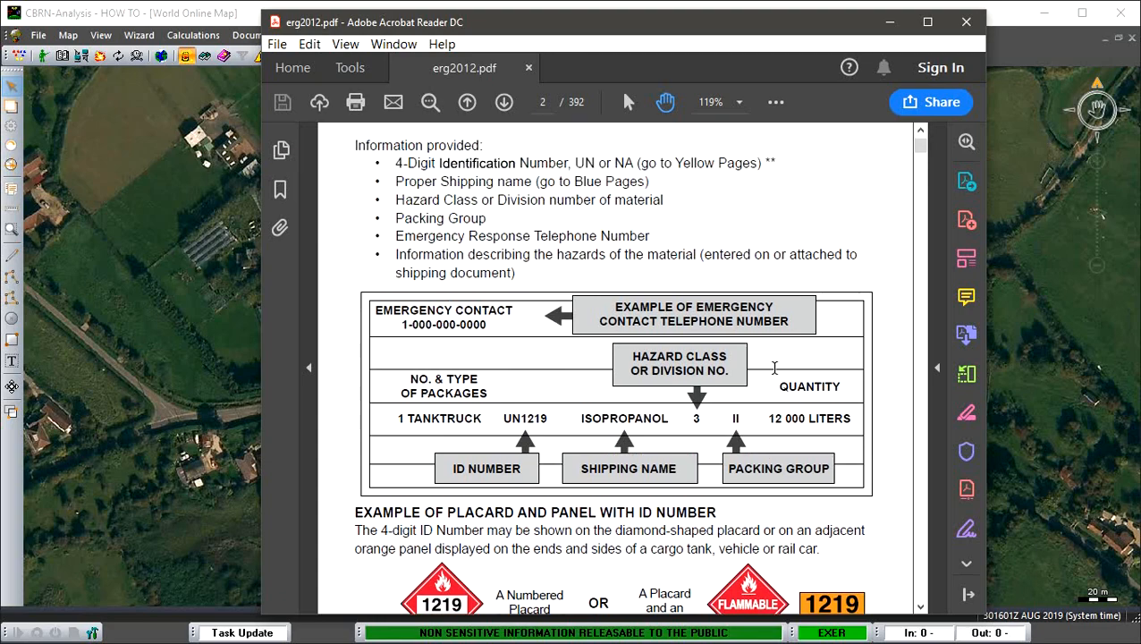
scroll(774, 368, down, 7)
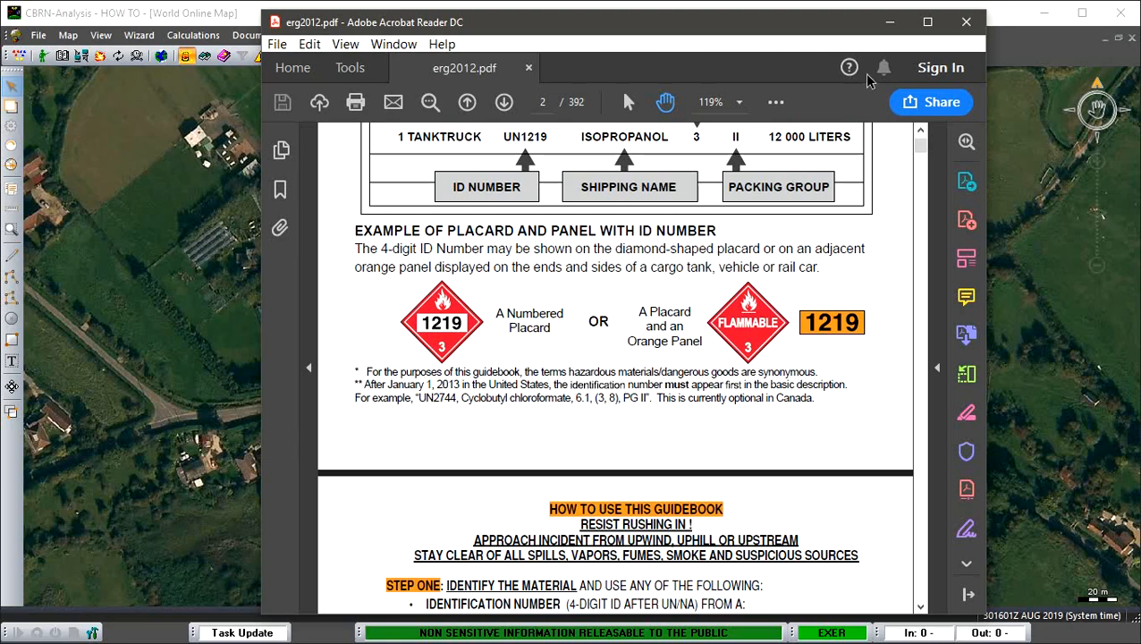
click(964, 23)
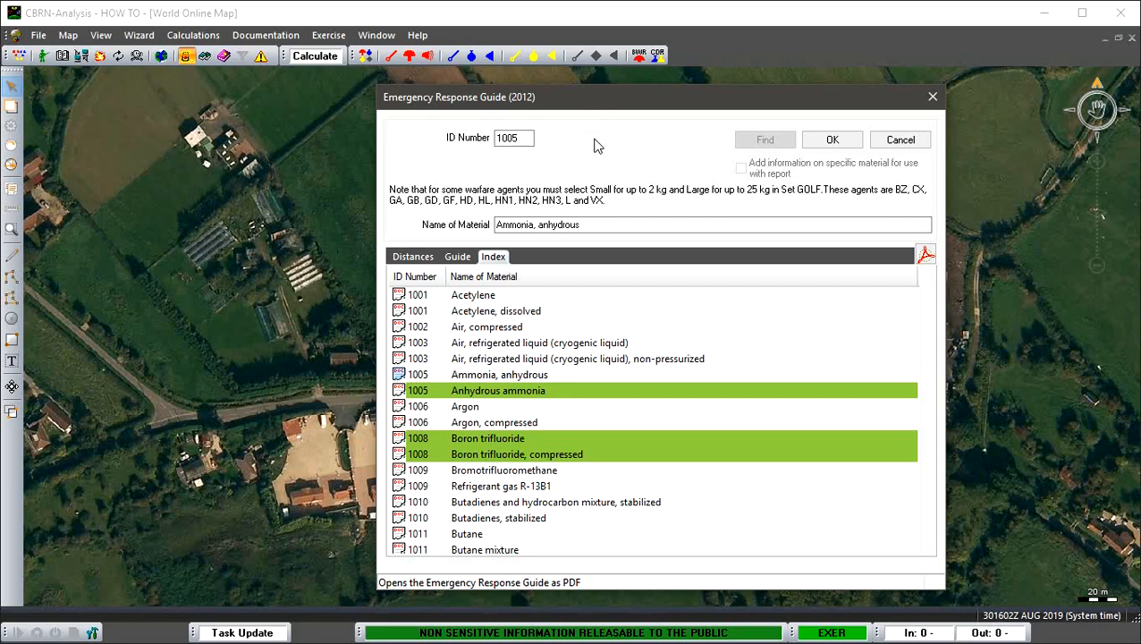
click(901, 141)
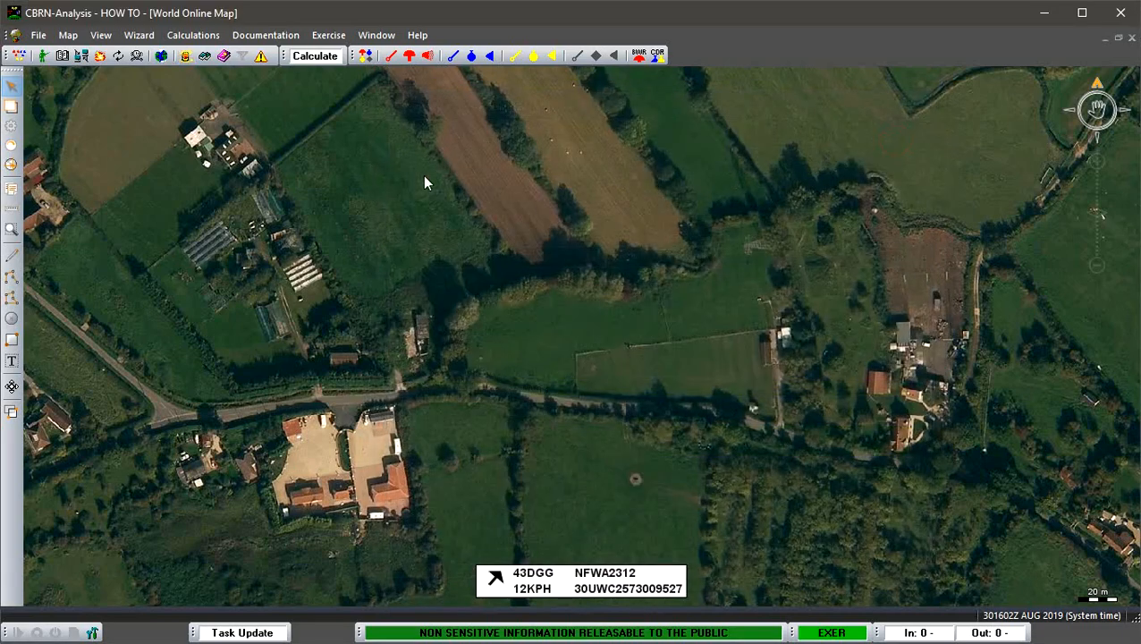
- Check the available ERG database versions in the CHEM 2-3 calculation setup, and cancel the setup
click(39, 41)
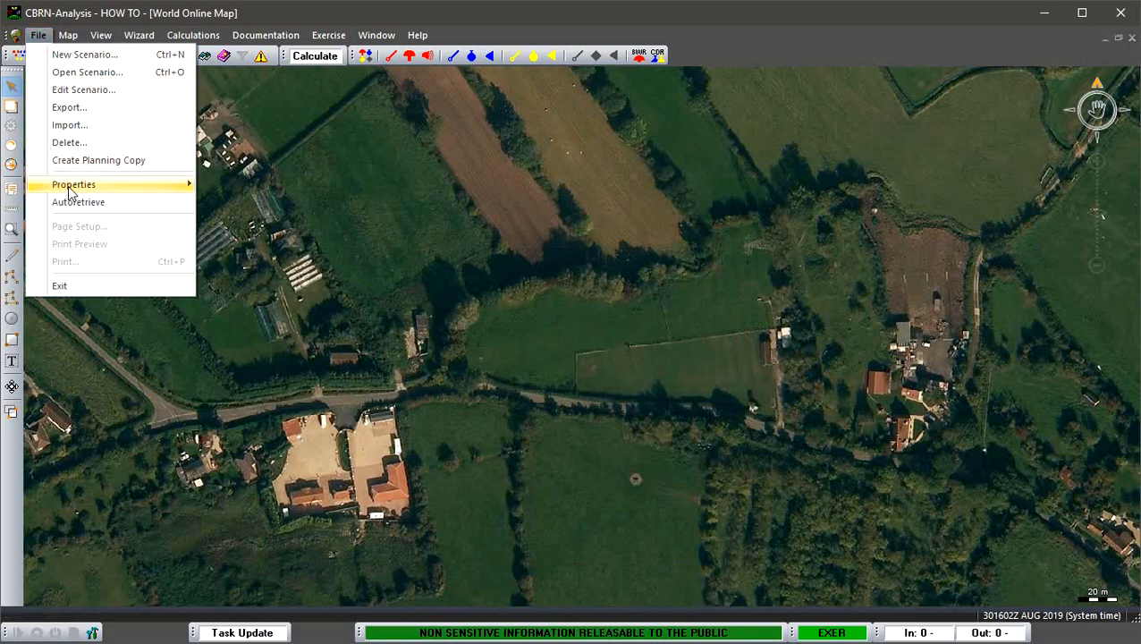
mouse_move(73, 184)
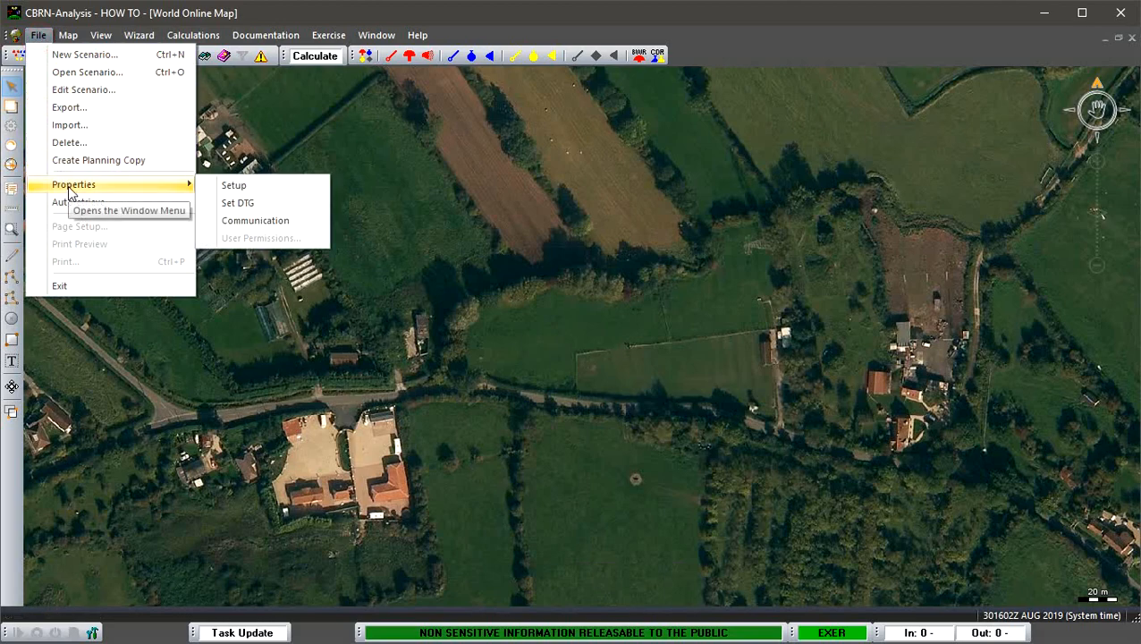
click(230, 188)
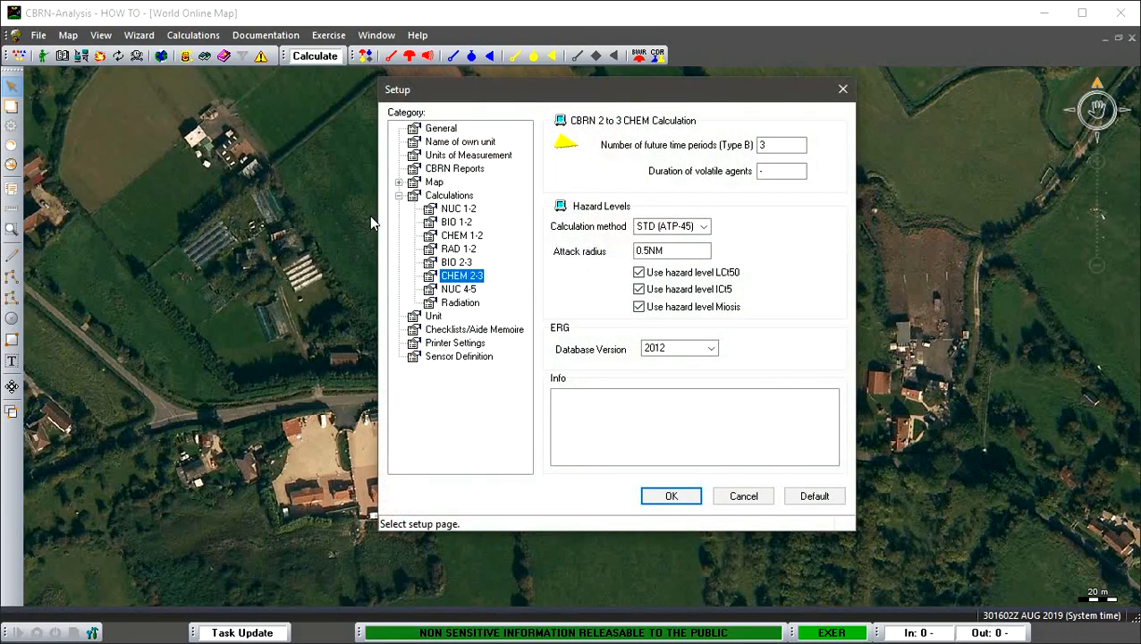
click(447, 196)
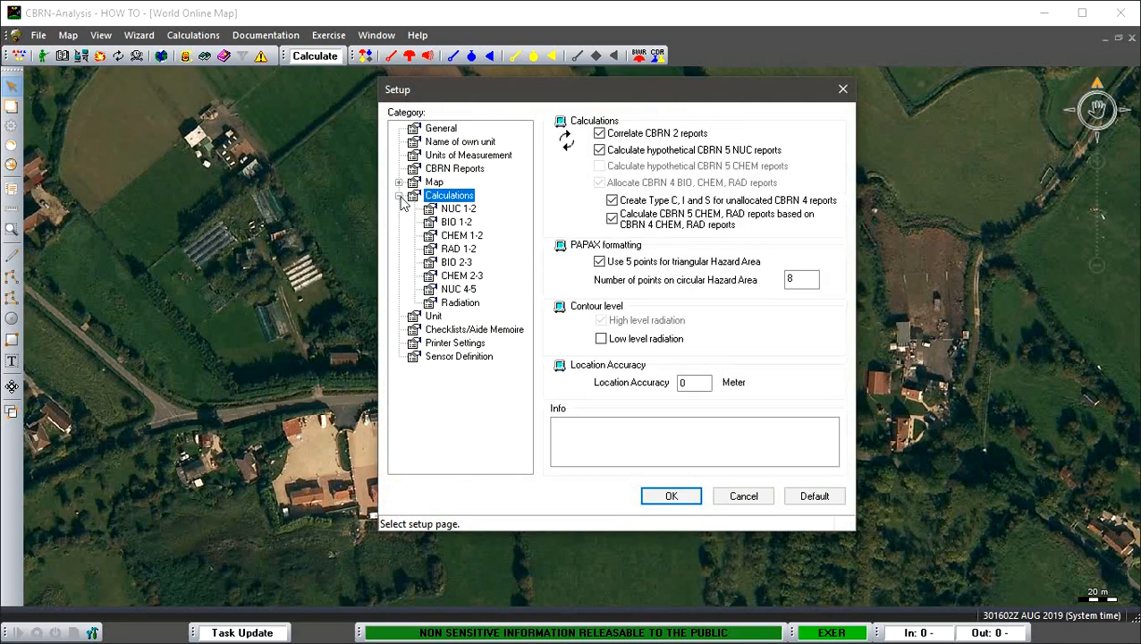
click(447, 277)
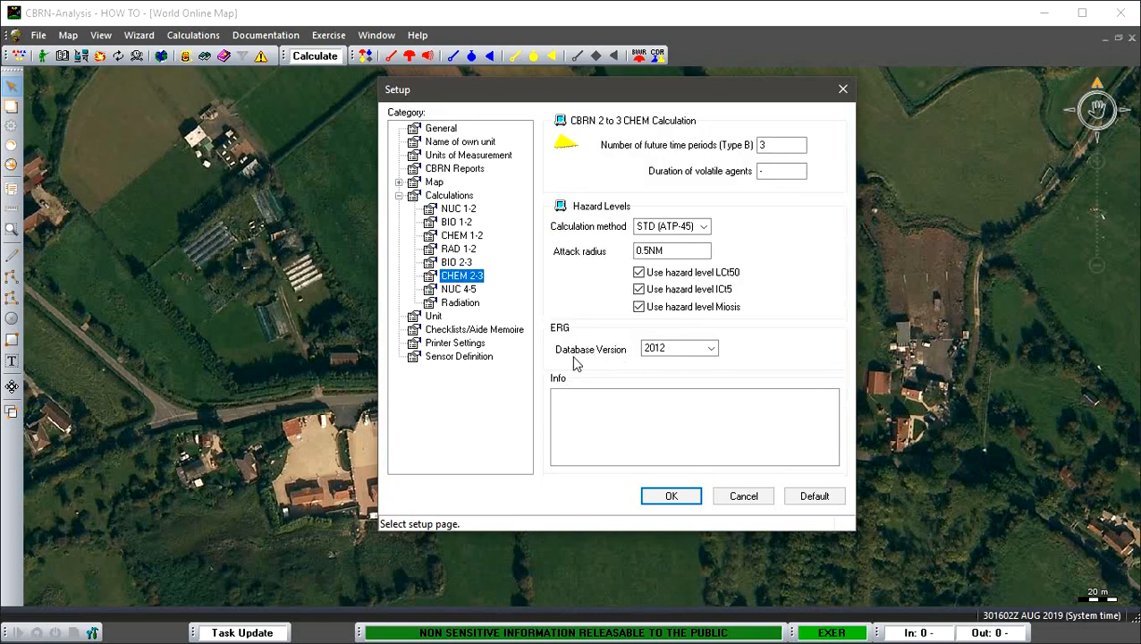
click(712, 349)
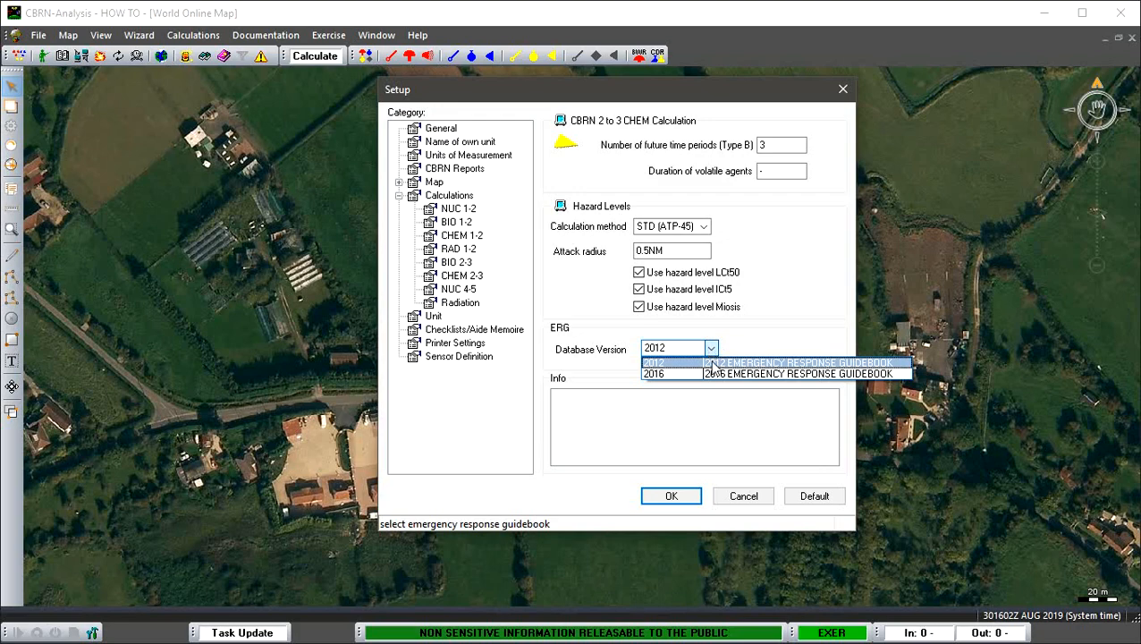
click(712, 364)
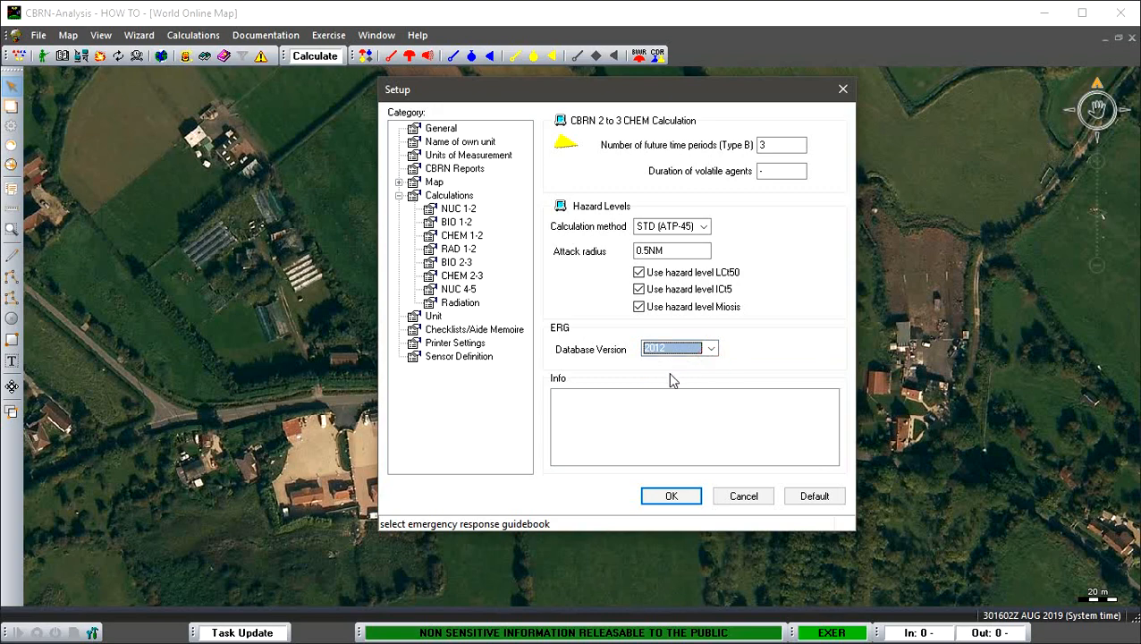
click(744, 497)
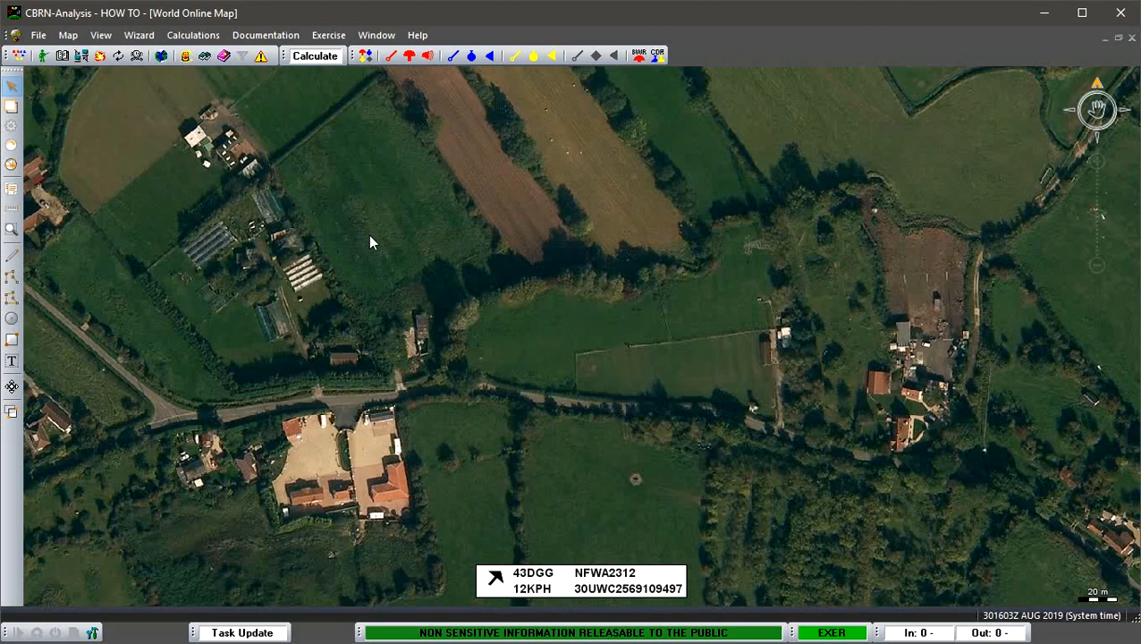
- Copy the map point at the north end of the eastern yard south of the road to the clipboard, and open the CHEM CBRN 1 messages
right_click(383, 422)
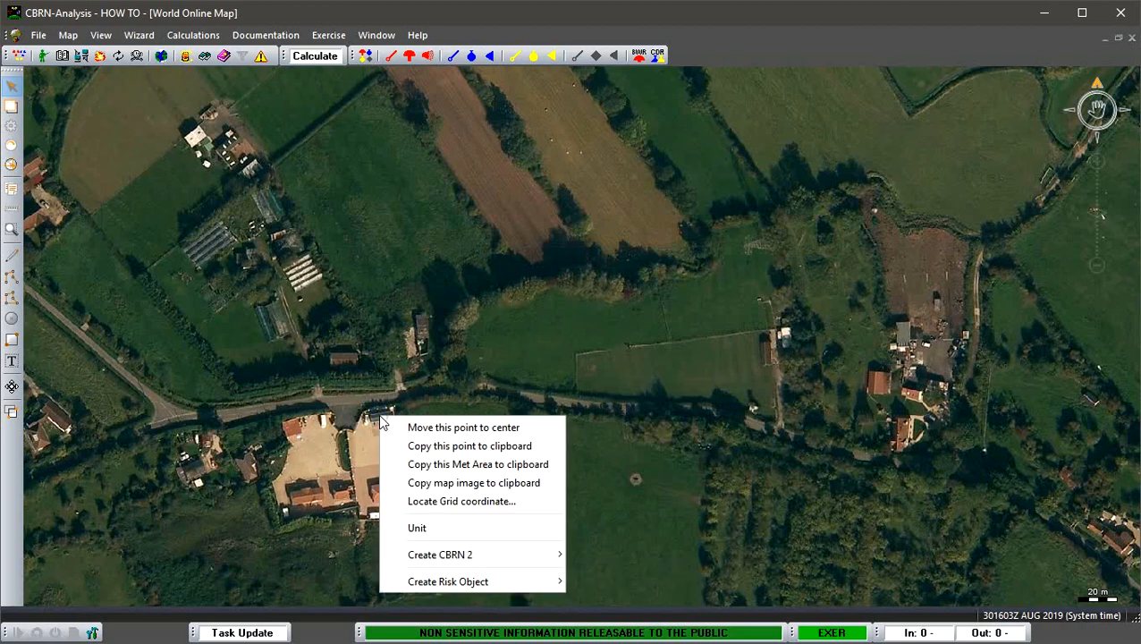
click(413, 449)
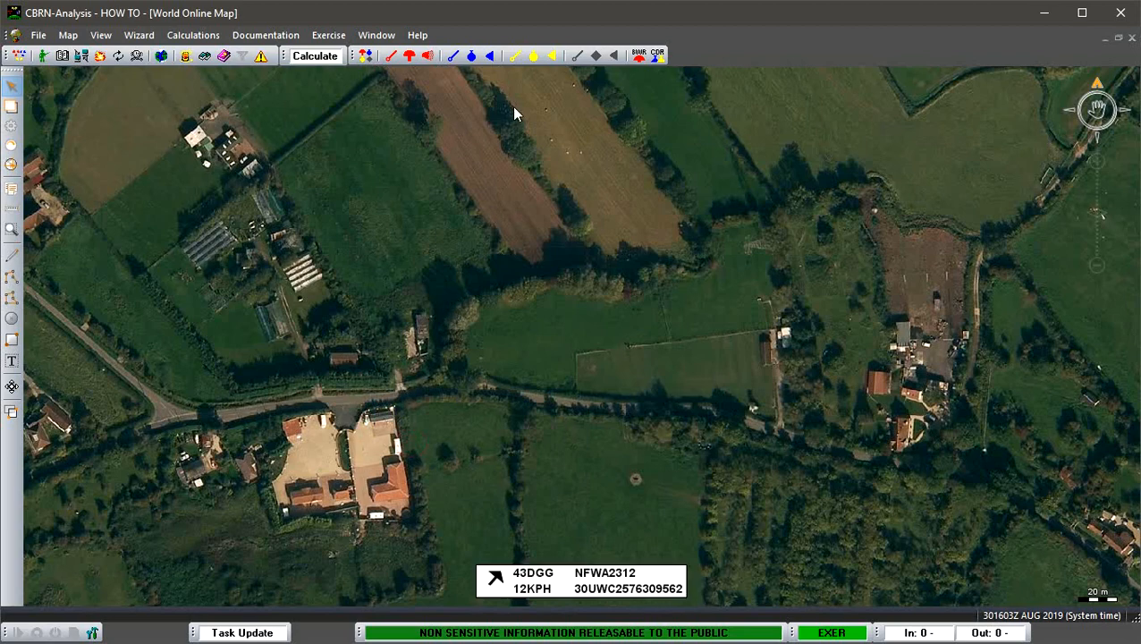
click(514, 56)
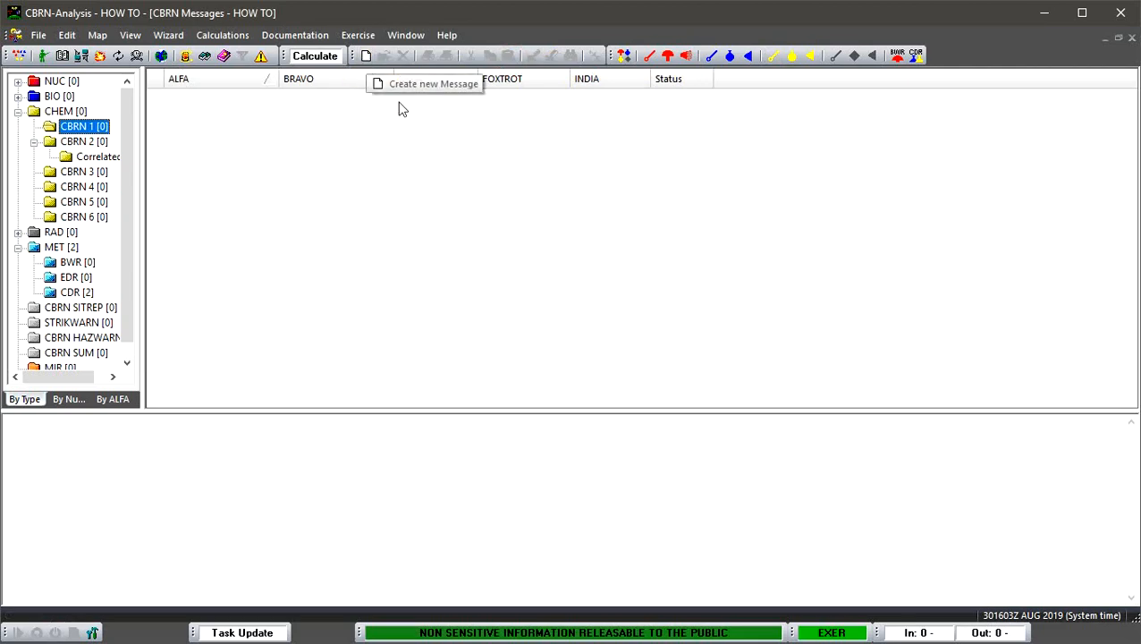
- Create a new CHEM CBRN 1 message and close the message list behind its form to reveal the map
double_click(465, 182)
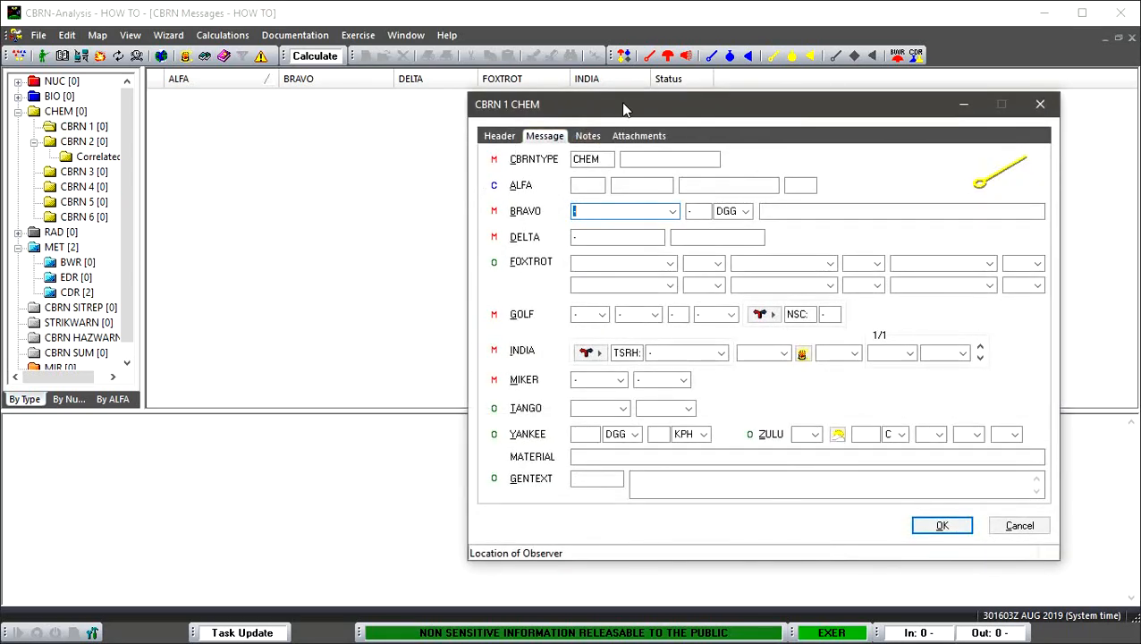
drag(624, 108, 594, 108)
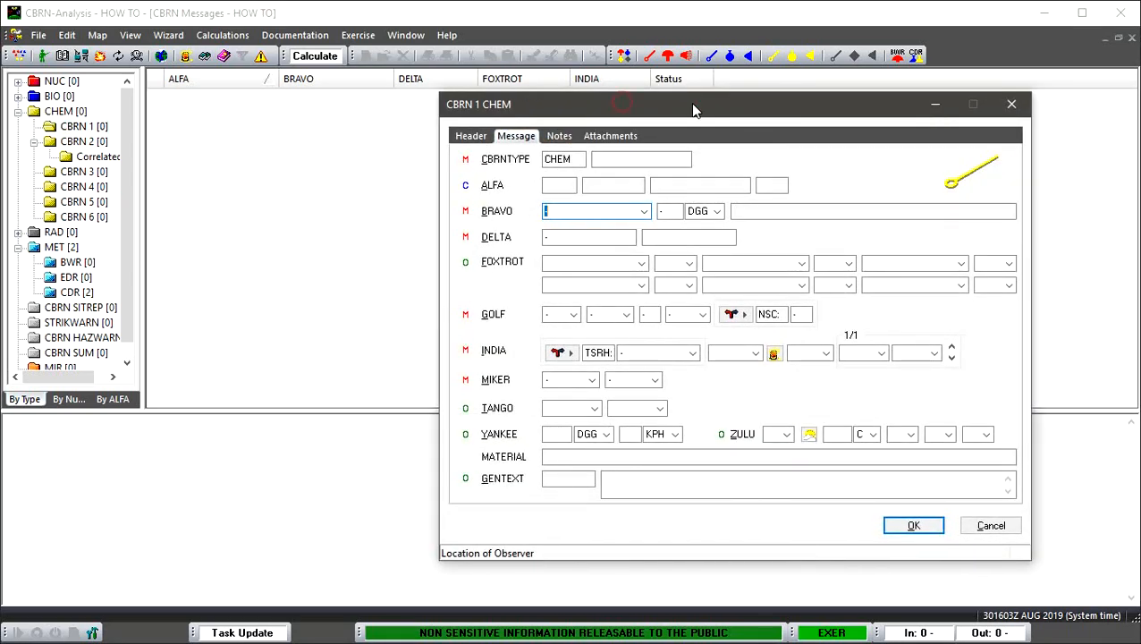
click(1132, 37)
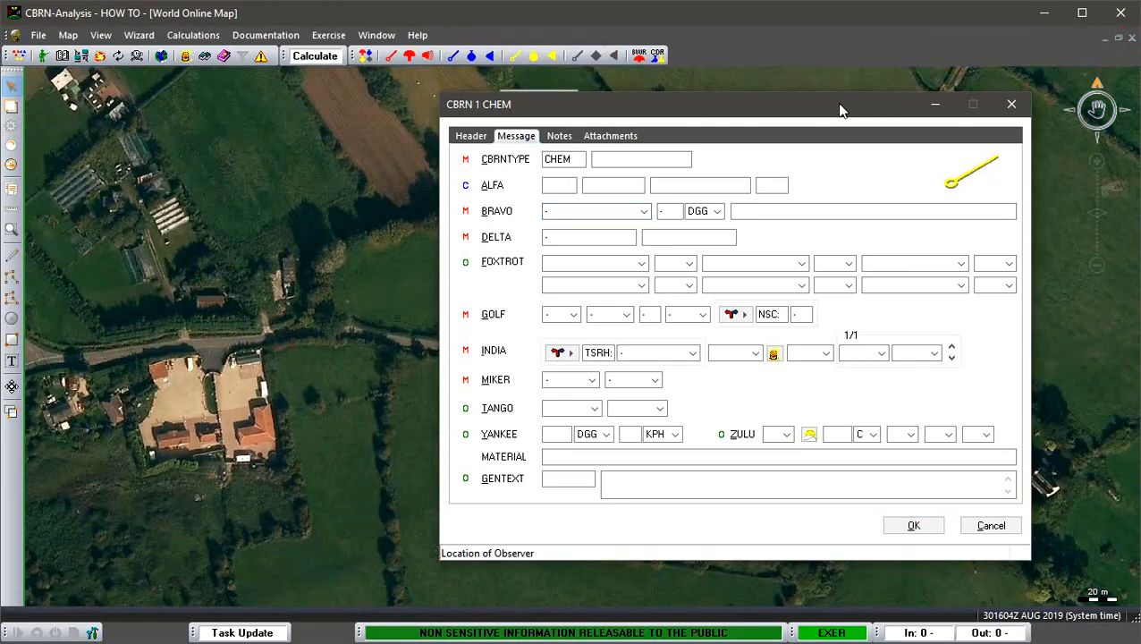
mouse_move(841, 110)
mouse_down()
mouse_move(762, 123)
mouse_move(832, 115)
mouse_up()
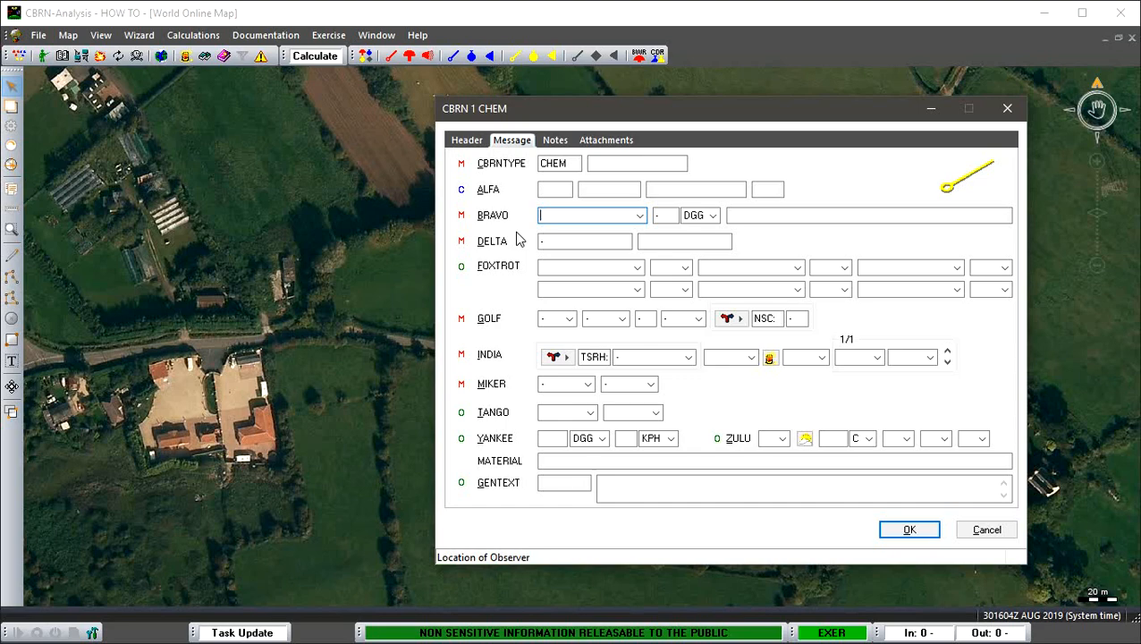
key(ctrl+v)
click(546, 270)
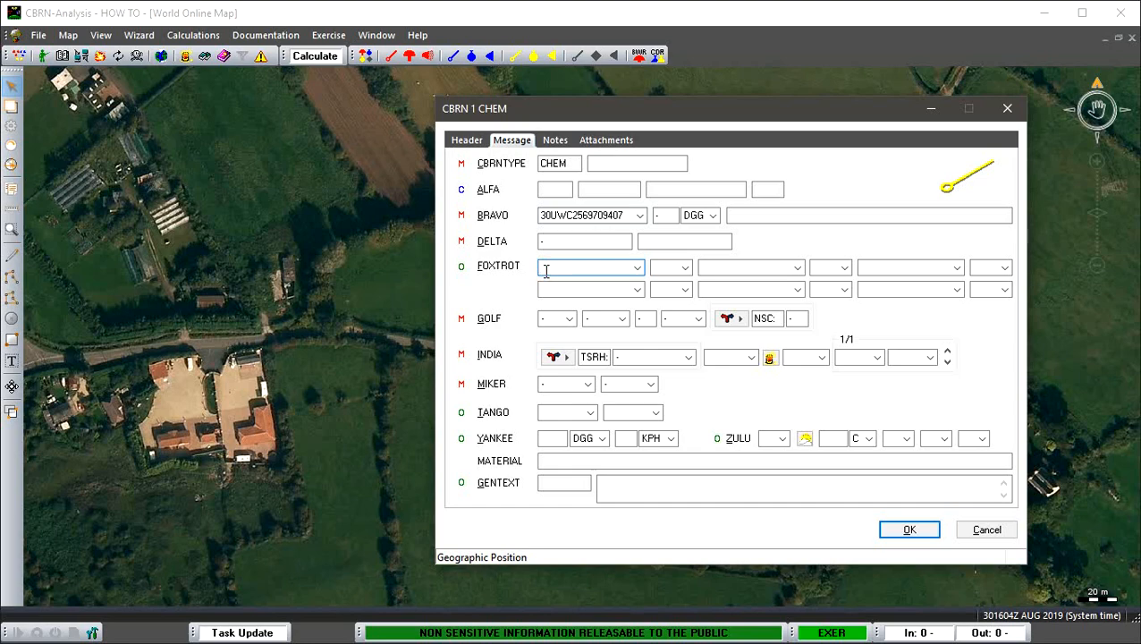
key(ctrl+v)
- Set the DELTA attack date-time group to 301604ZAUG2019 and the FOXTROT location qualifier to AA
click(541, 244)
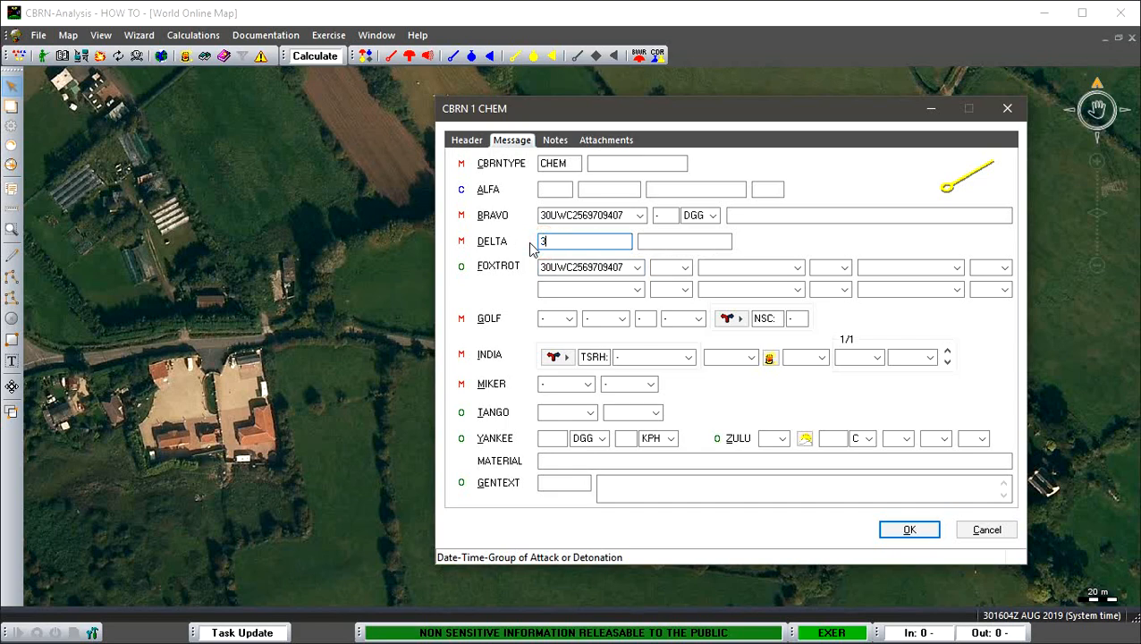
text(301604ZAUG2019)
key(Tab)
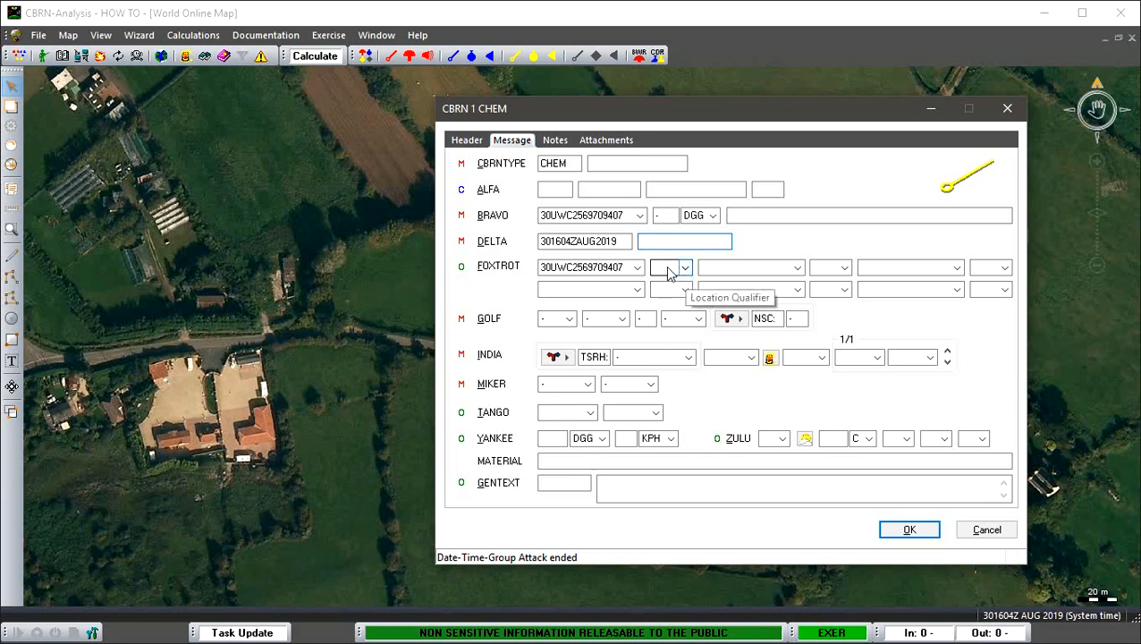
click(685, 267)
click(687, 305)
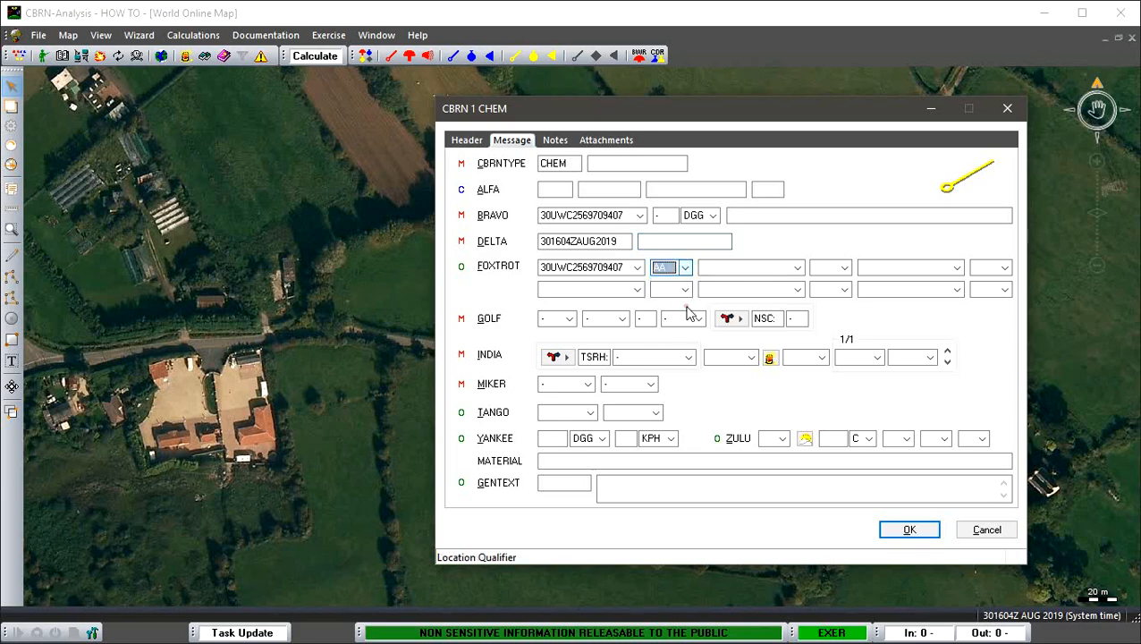
- Complete GOLF with an observed incident (OBS), generic storage container (CON) and small release size (RLS: SMLCHEM)
click(568, 319)
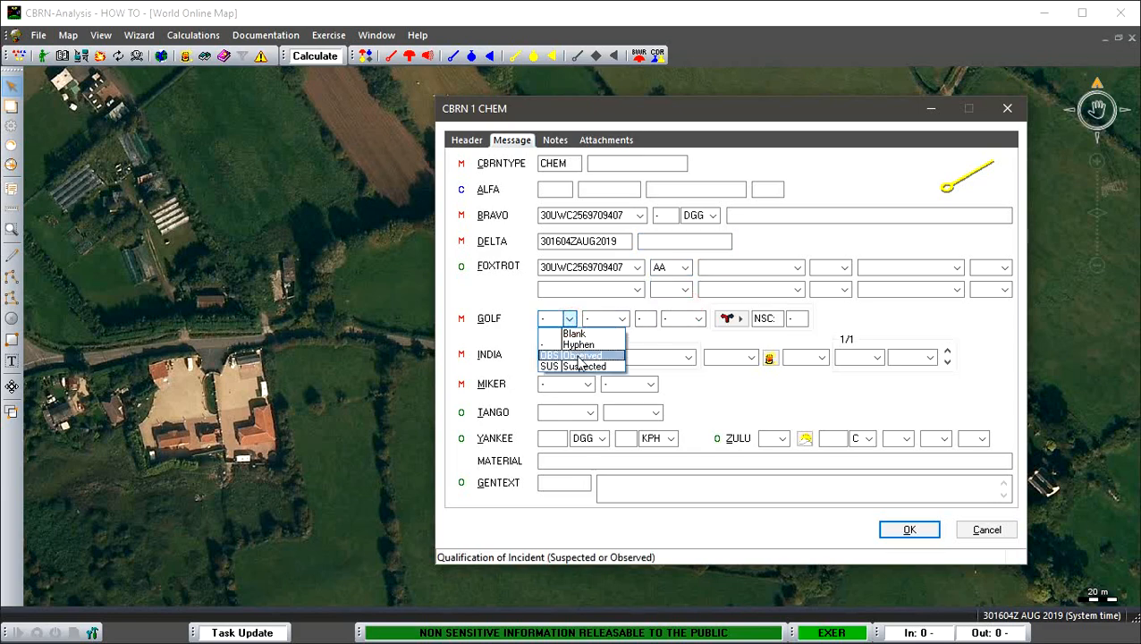
click(579, 356)
click(699, 319)
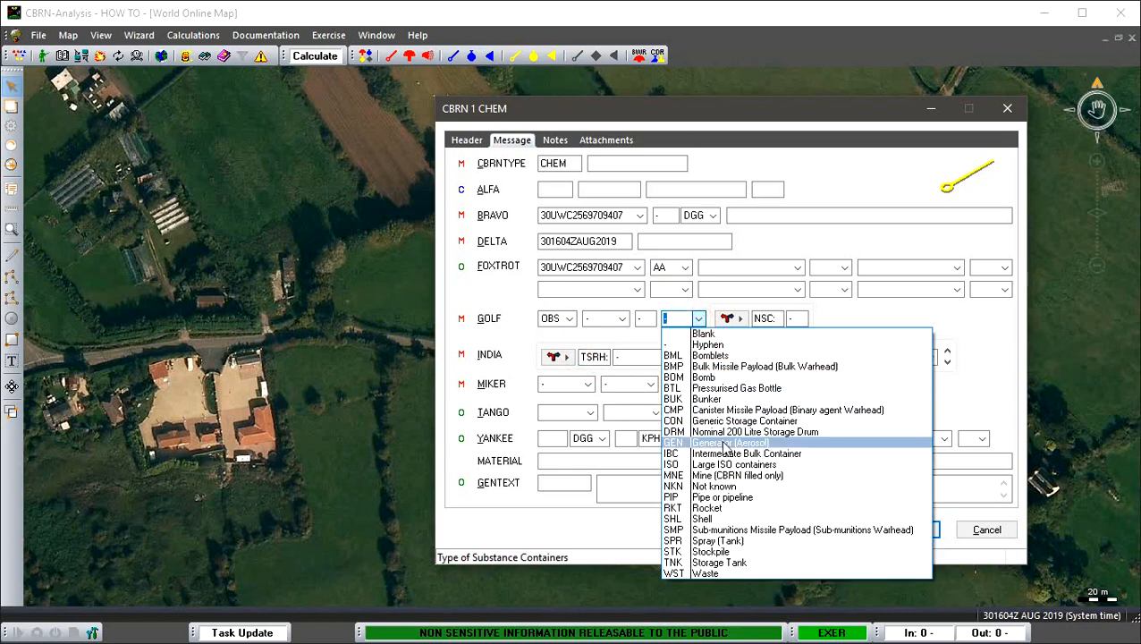
click(723, 424)
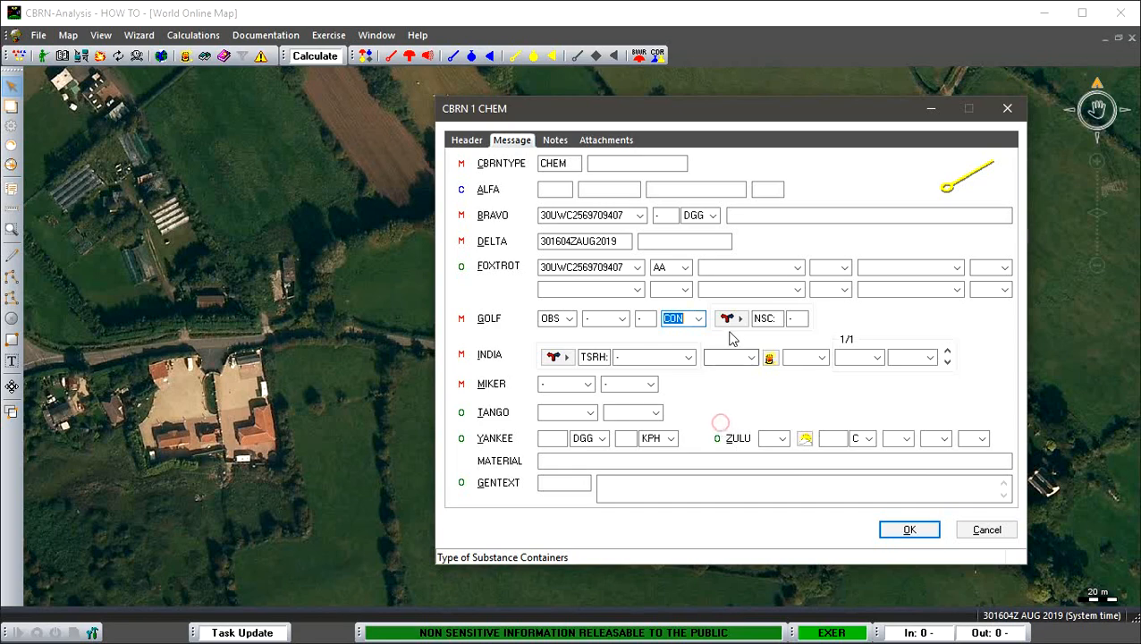
click(731, 319)
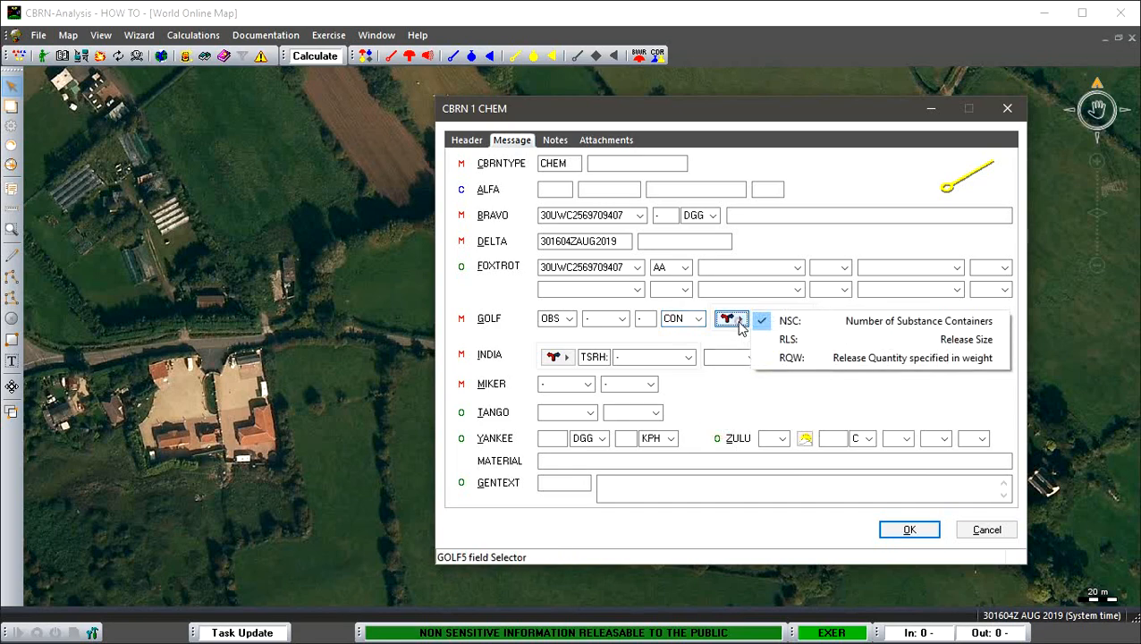
click(788, 339)
click(863, 318)
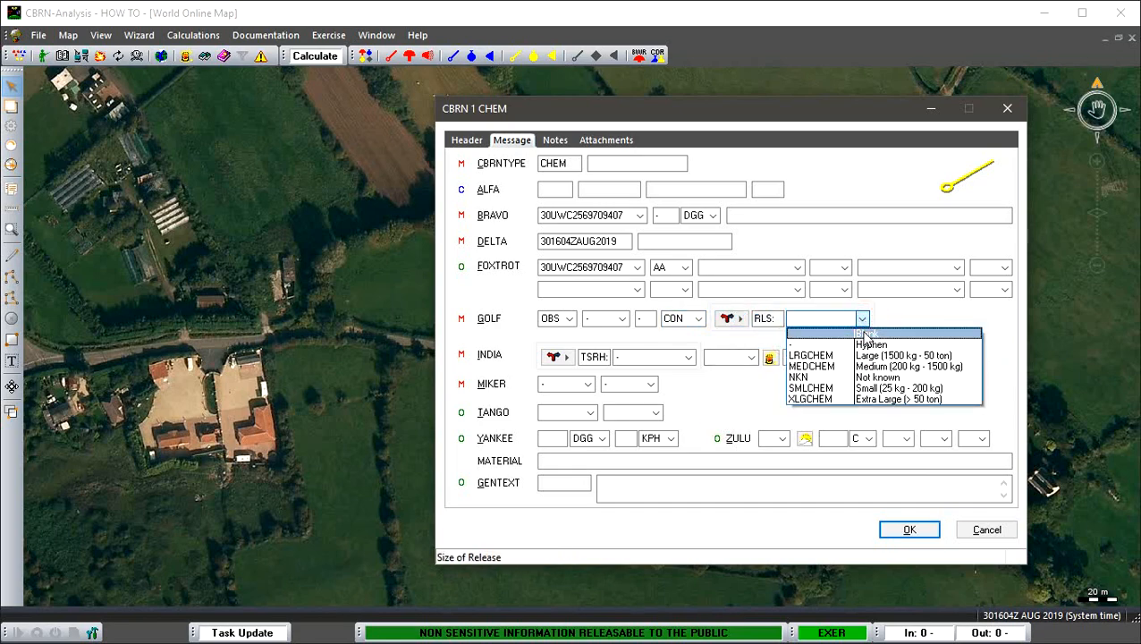
click(873, 391)
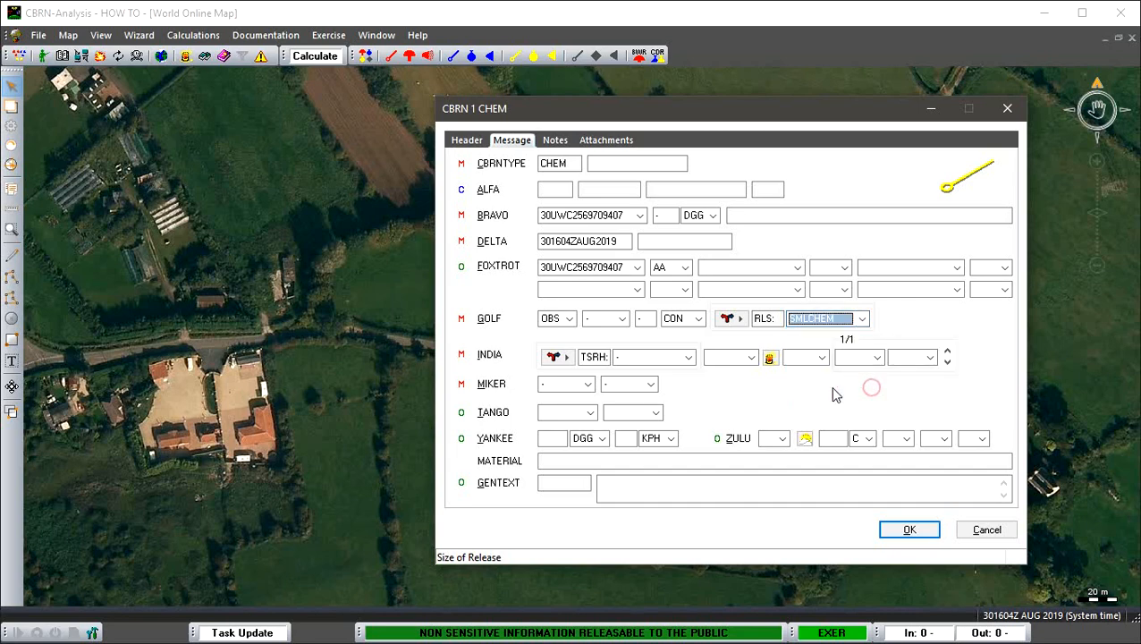
- Set the INDIA agent release height to SURF and find material ID 1005 in the Emergency Response Guide
click(689, 357)
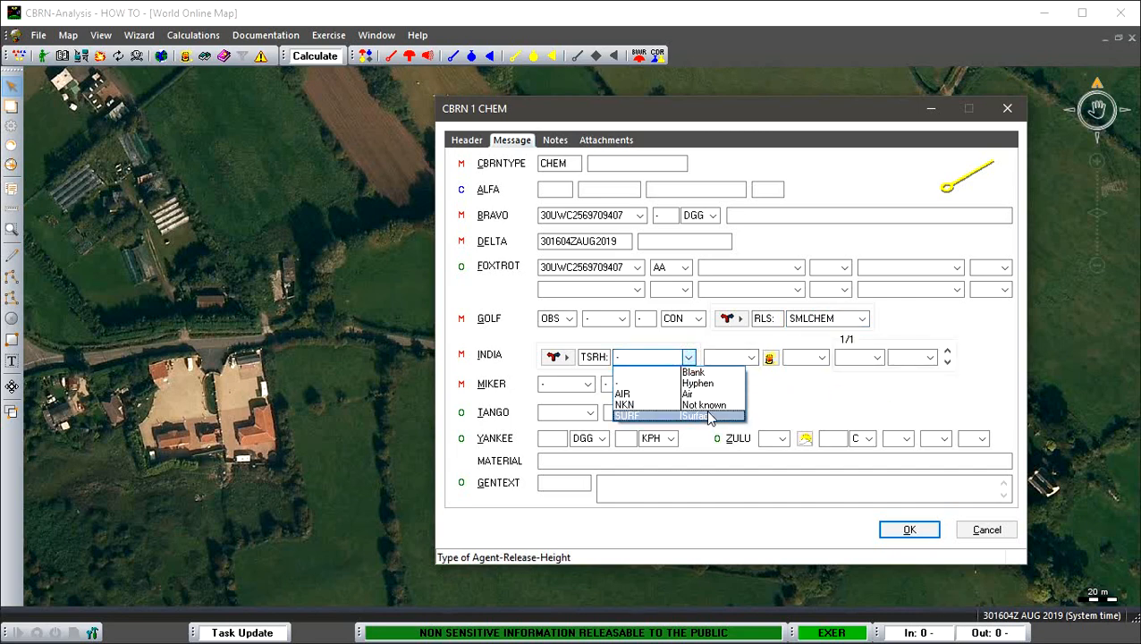
click(703, 416)
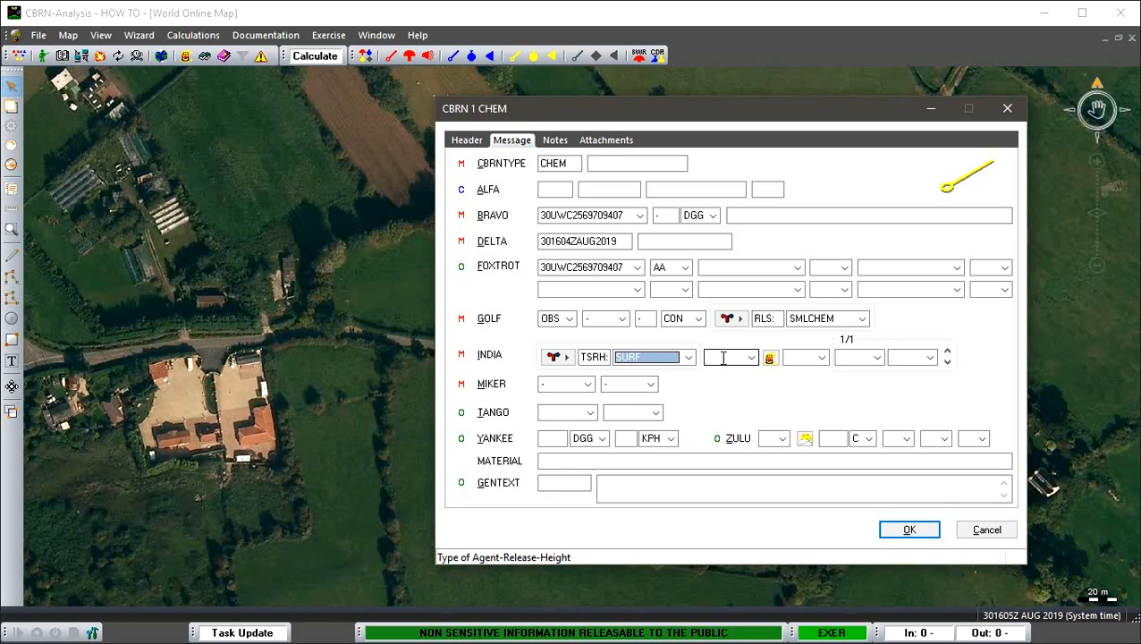
click(770, 360)
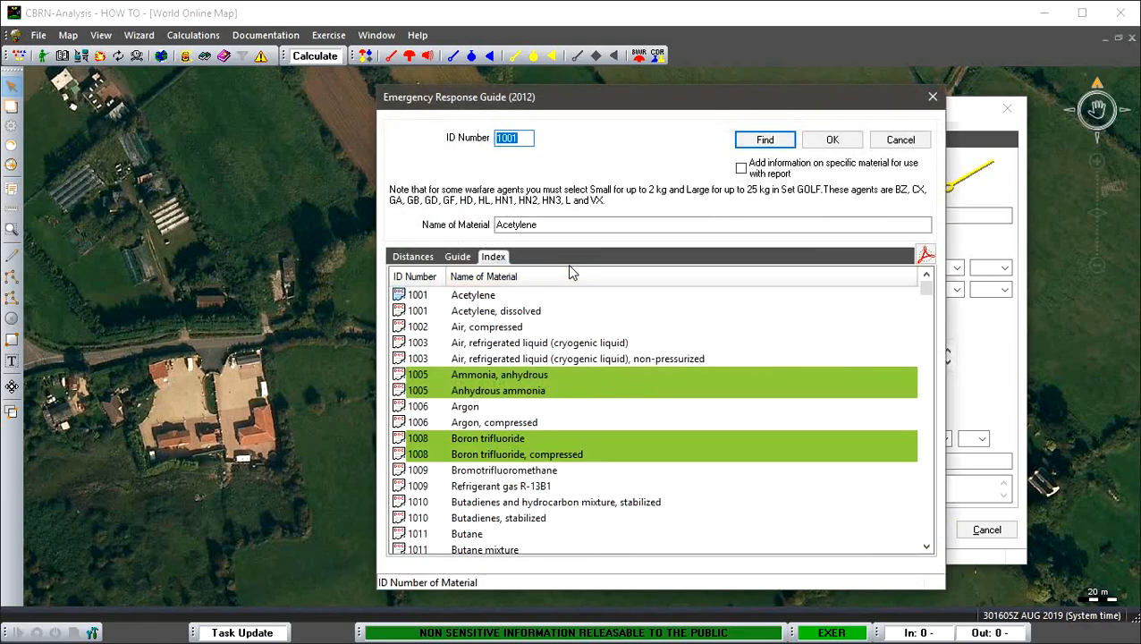
double_click(548, 225)
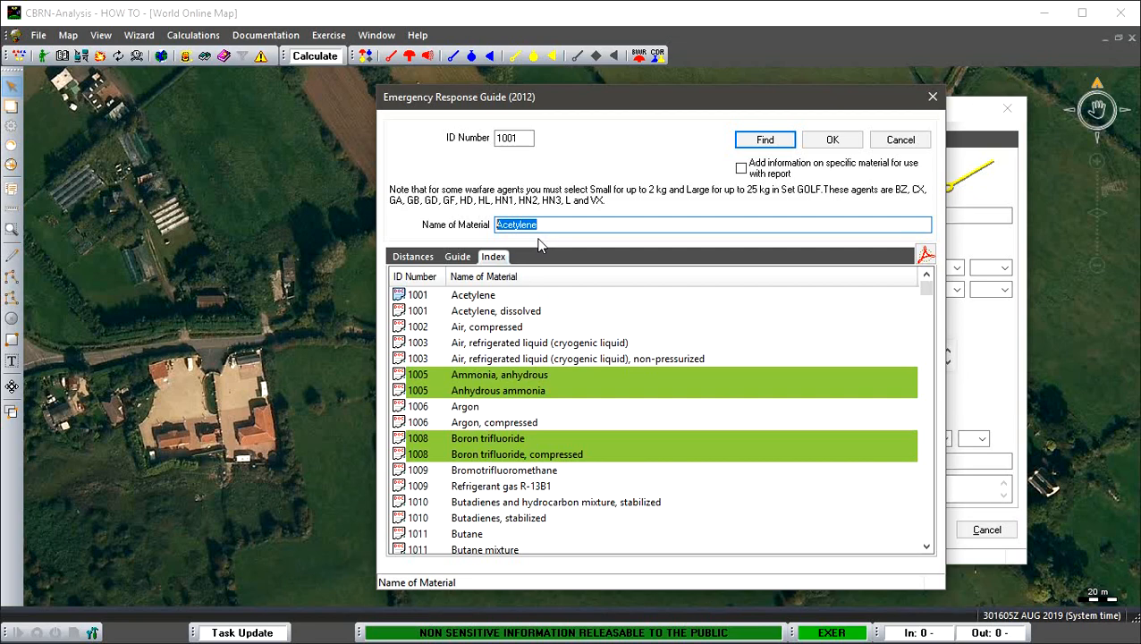
double_click(508, 137)
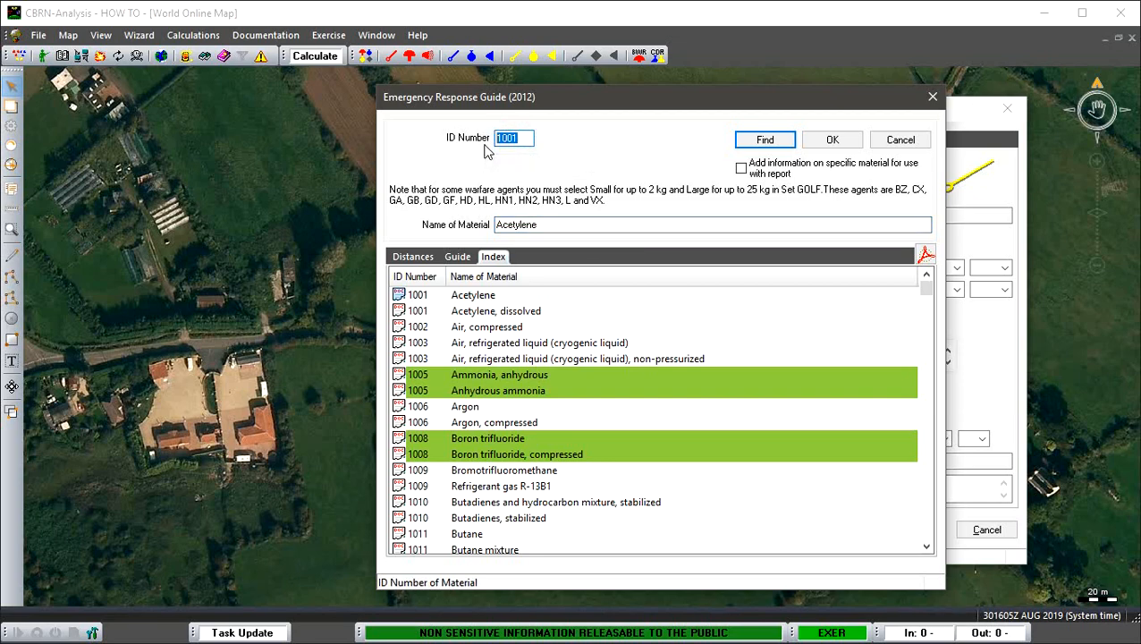
text(1005)
click(765, 139)
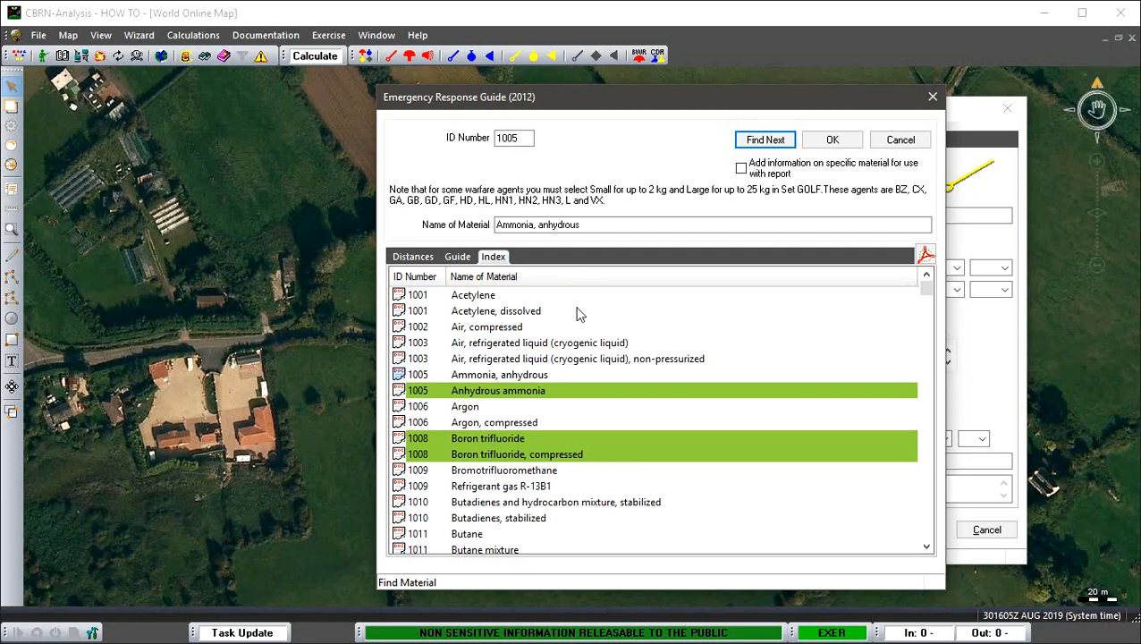
- Choose Anhydrous ammonia (ID 1005) with its specific material information added to the report, and accept it into the message
click(428, 391)
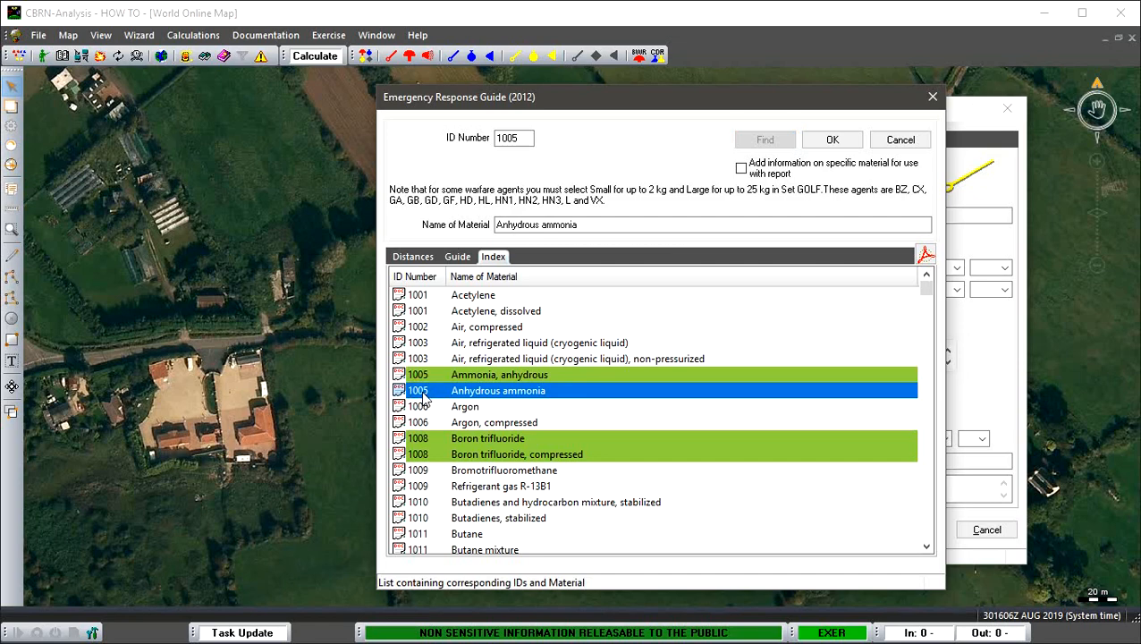
click(742, 169)
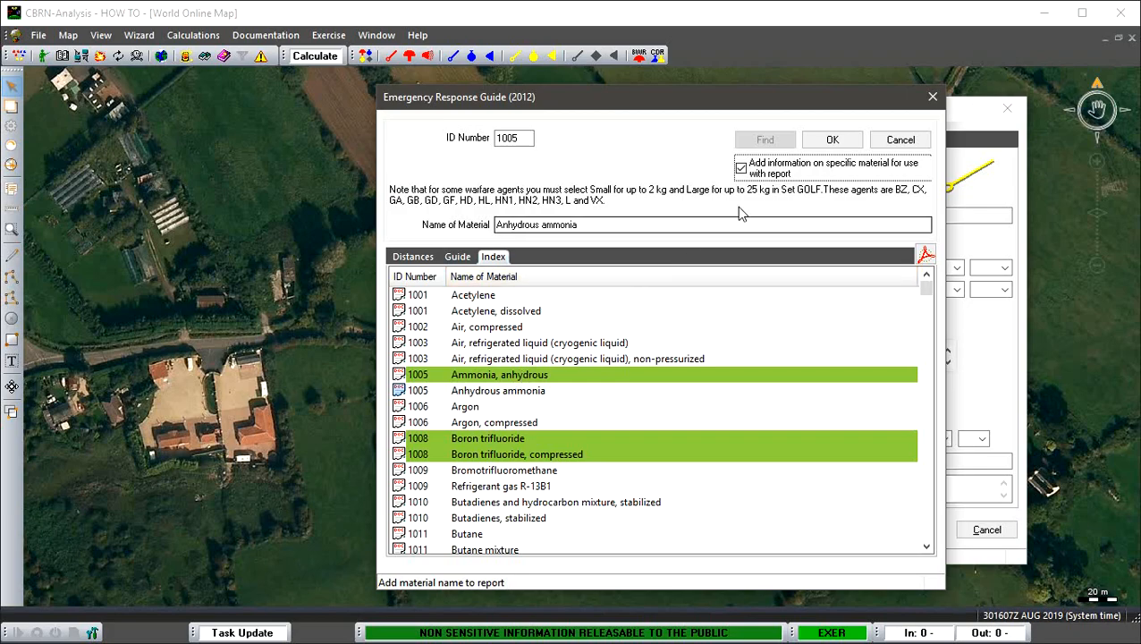
click(819, 146)
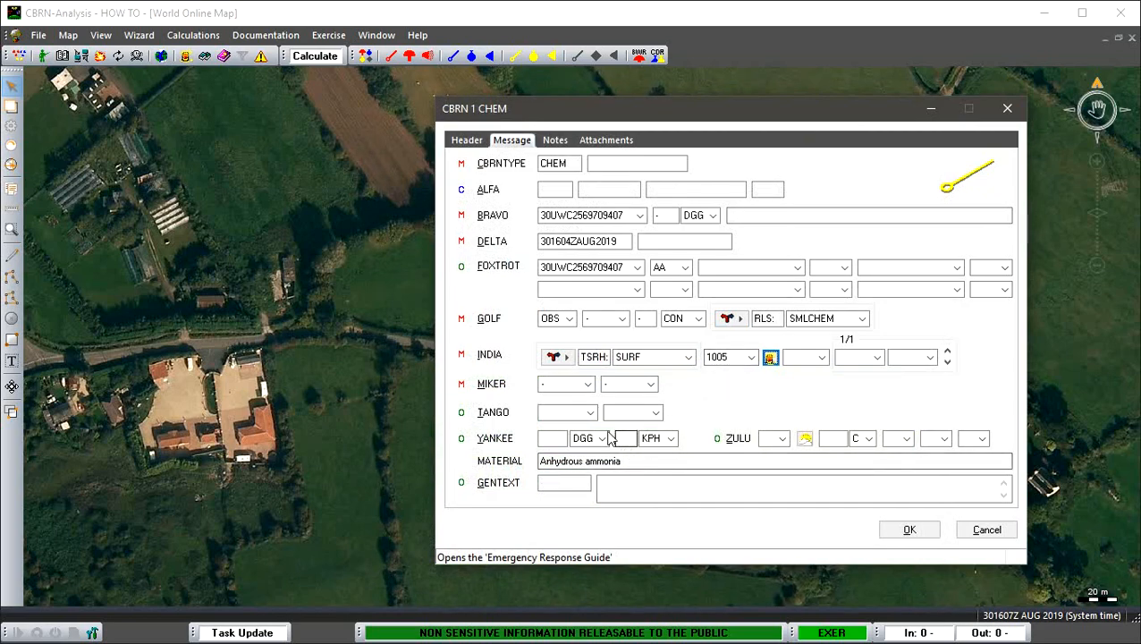
- Set the MIKER incident description to LEAK and its status to CONT, and save the CBRN 1 message
click(588, 384)
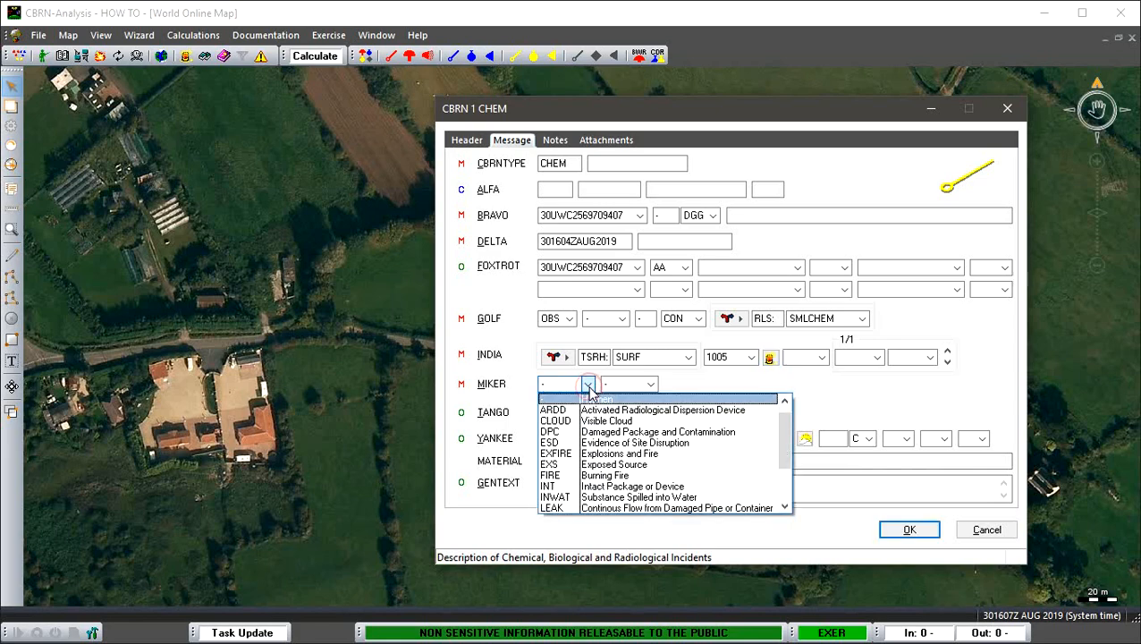
drag(784, 427, 787, 458)
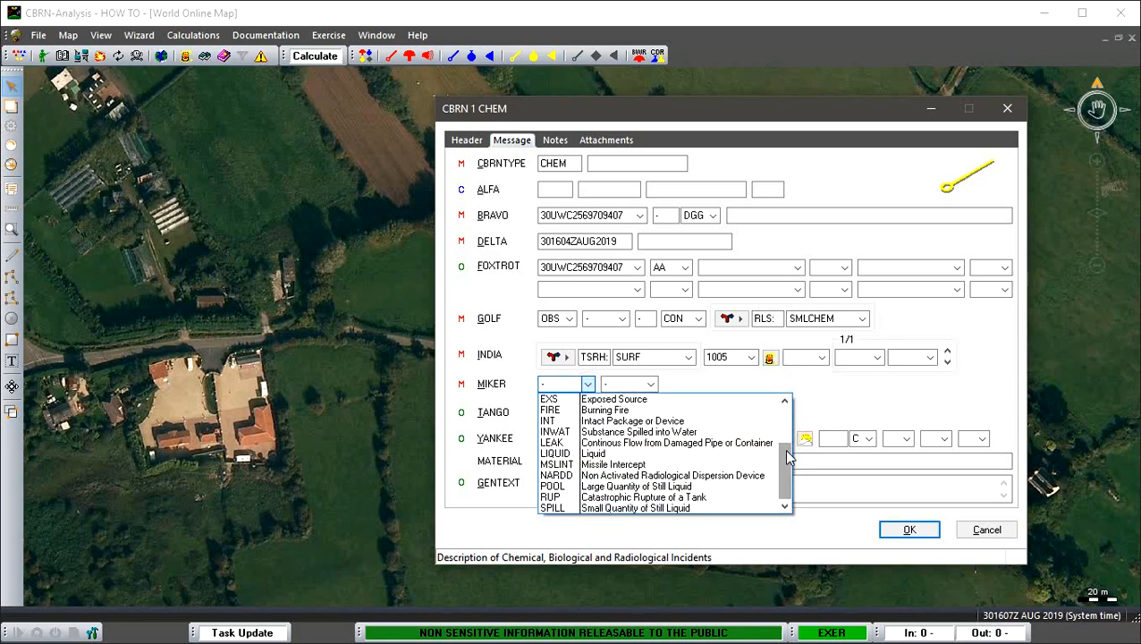
click(742, 444)
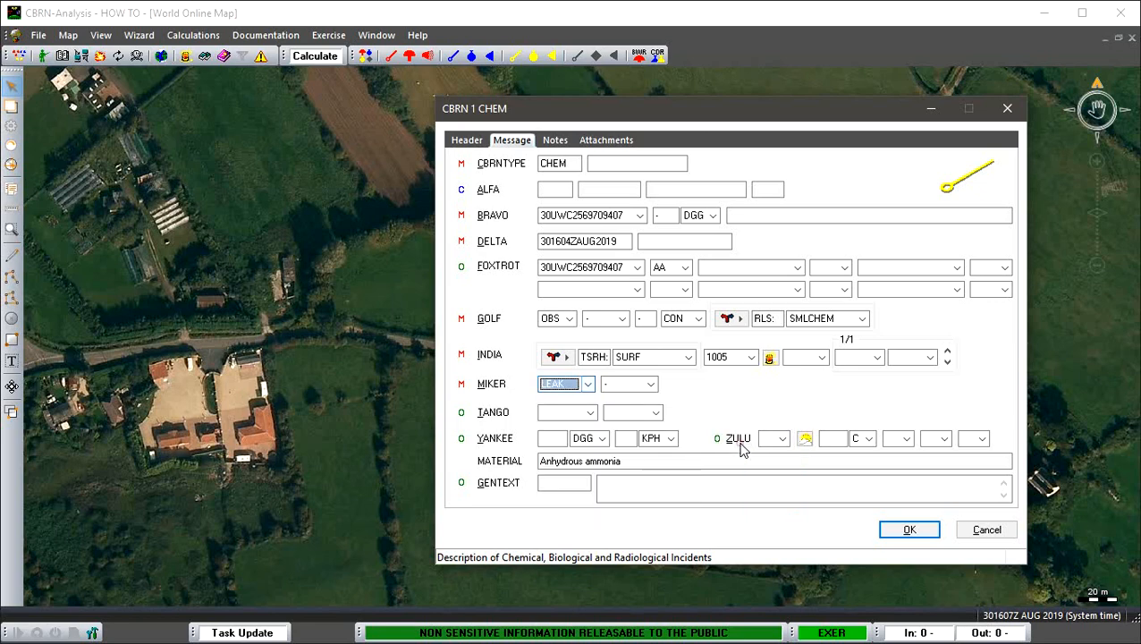
click(651, 384)
click(653, 421)
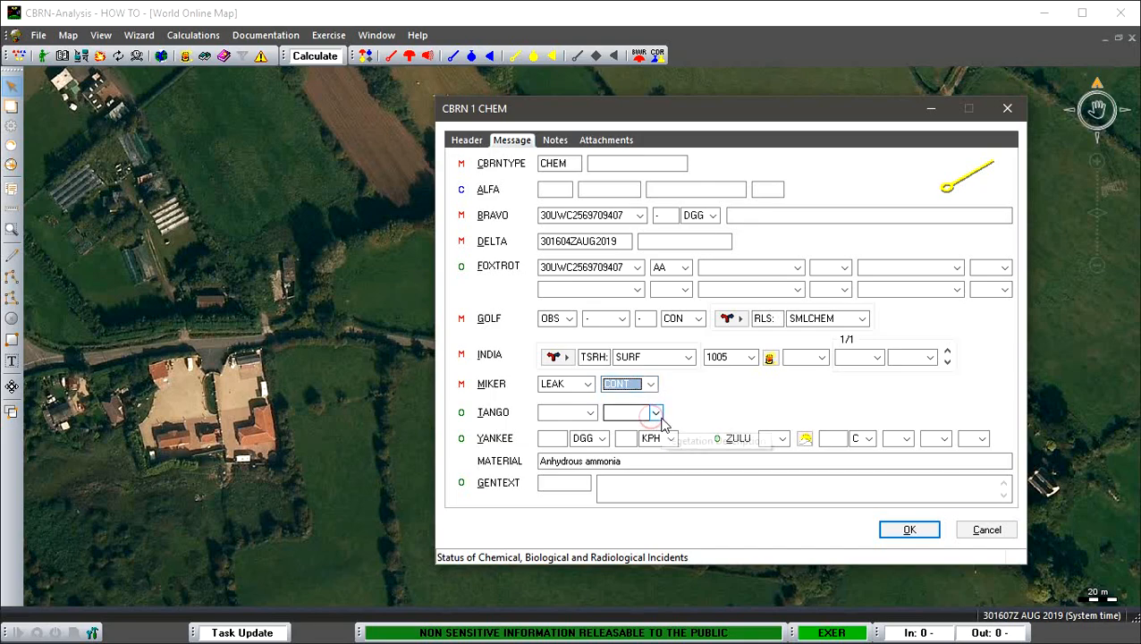
click(910, 531)
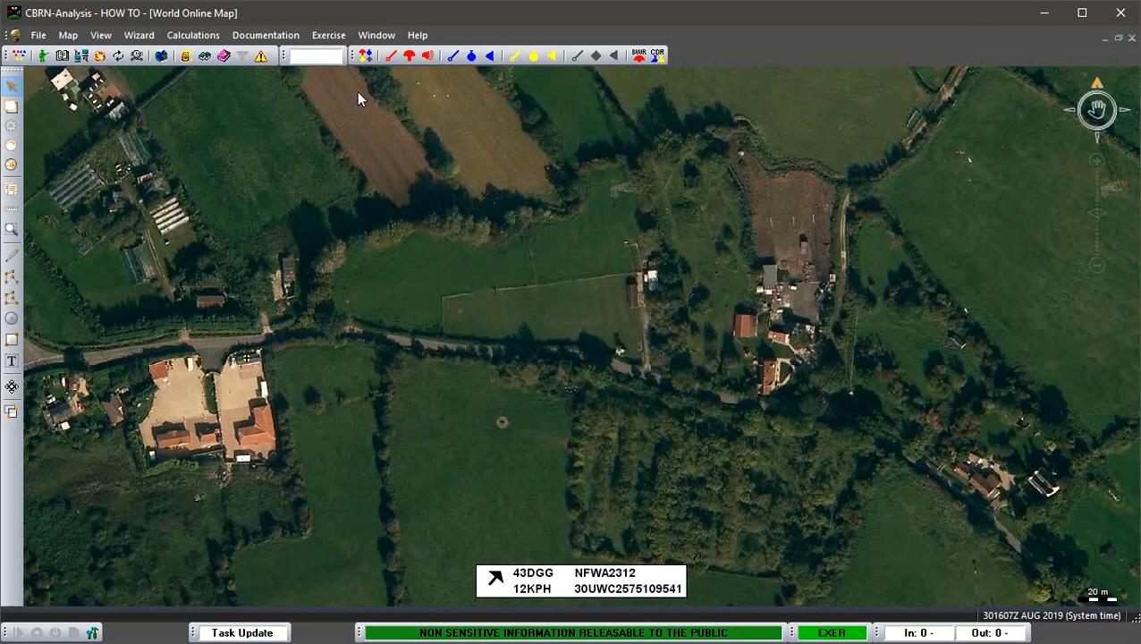
- Calculate the hazard area for the saved message and open the CHEM 2 message list
click(323, 58)
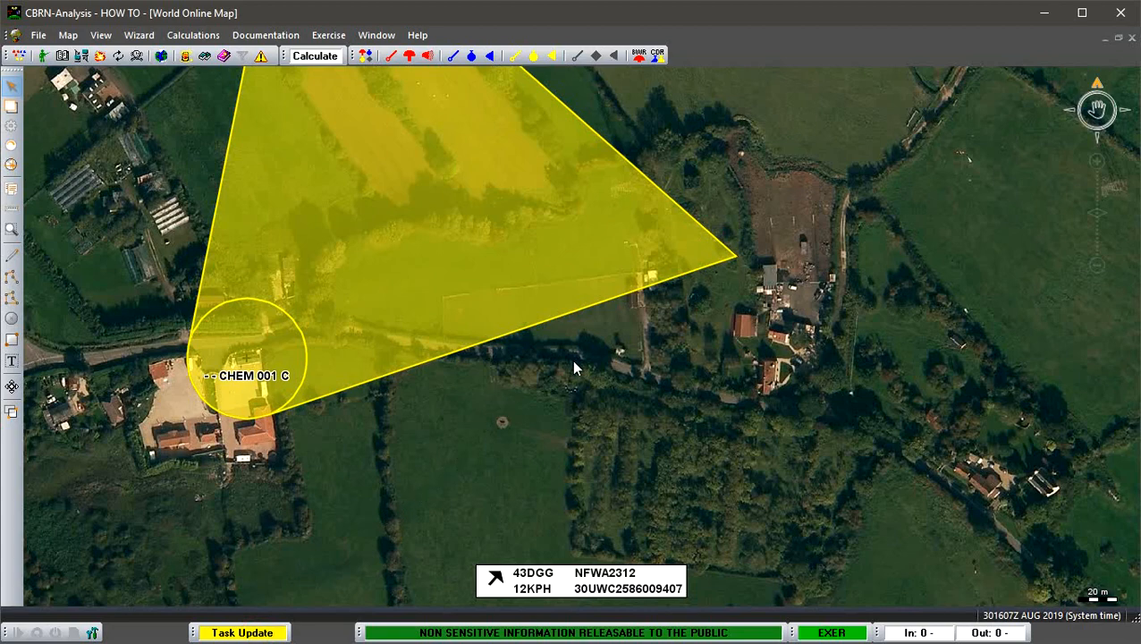
drag(574, 361, 688, 526)
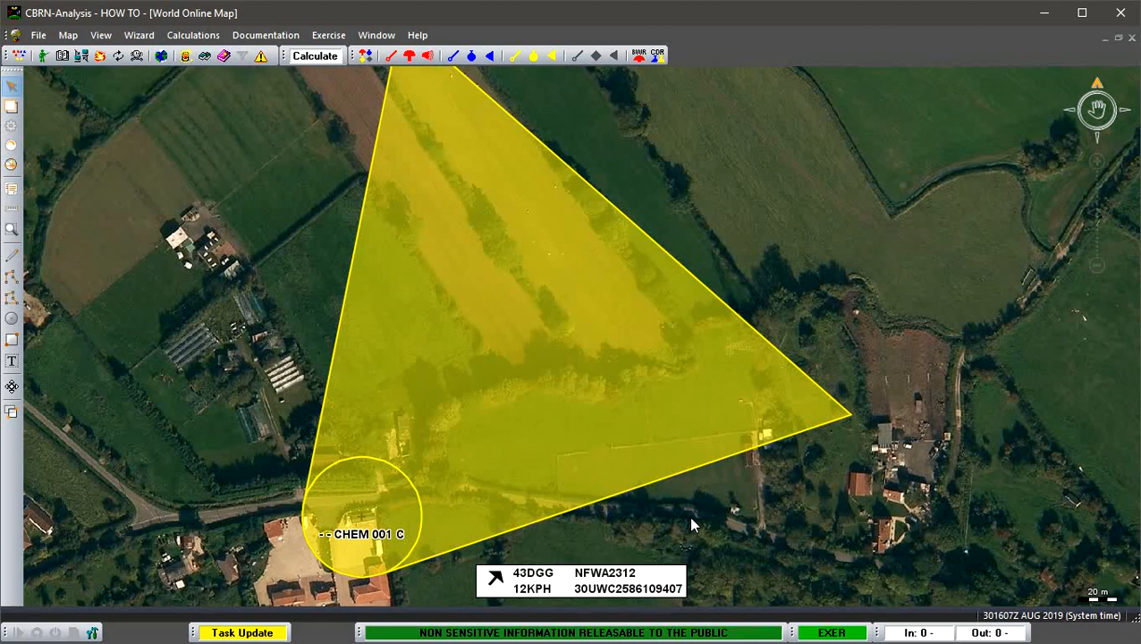
click(534, 56)
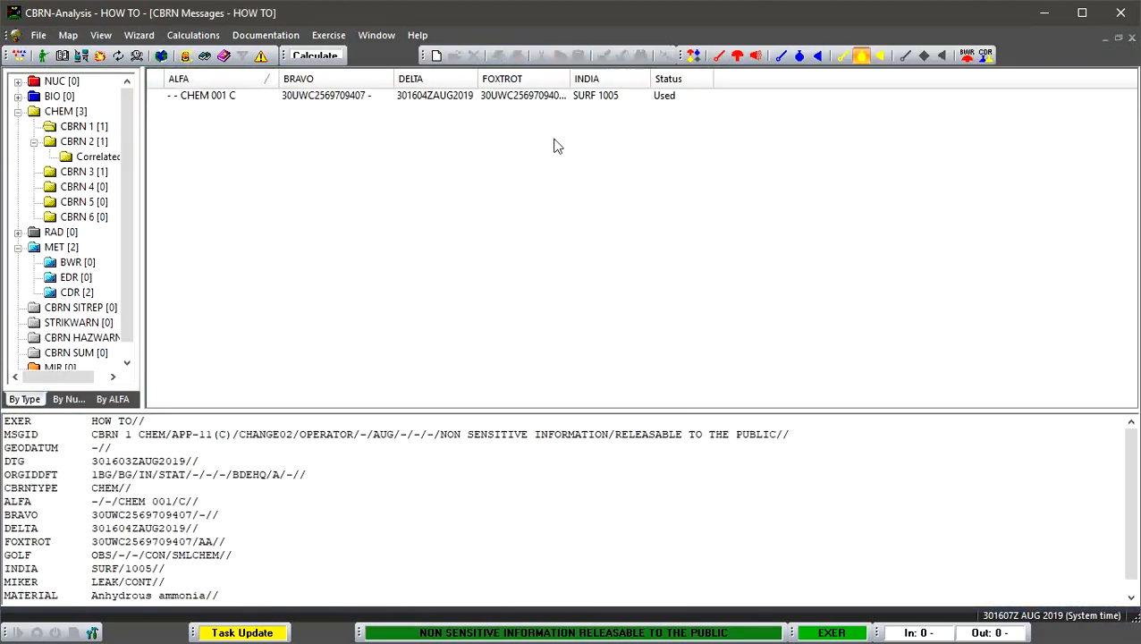
- Open the CHEM CBRN 2 message and set its ALFA incident serial number to HOW, TIC, 001
click(502, 96)
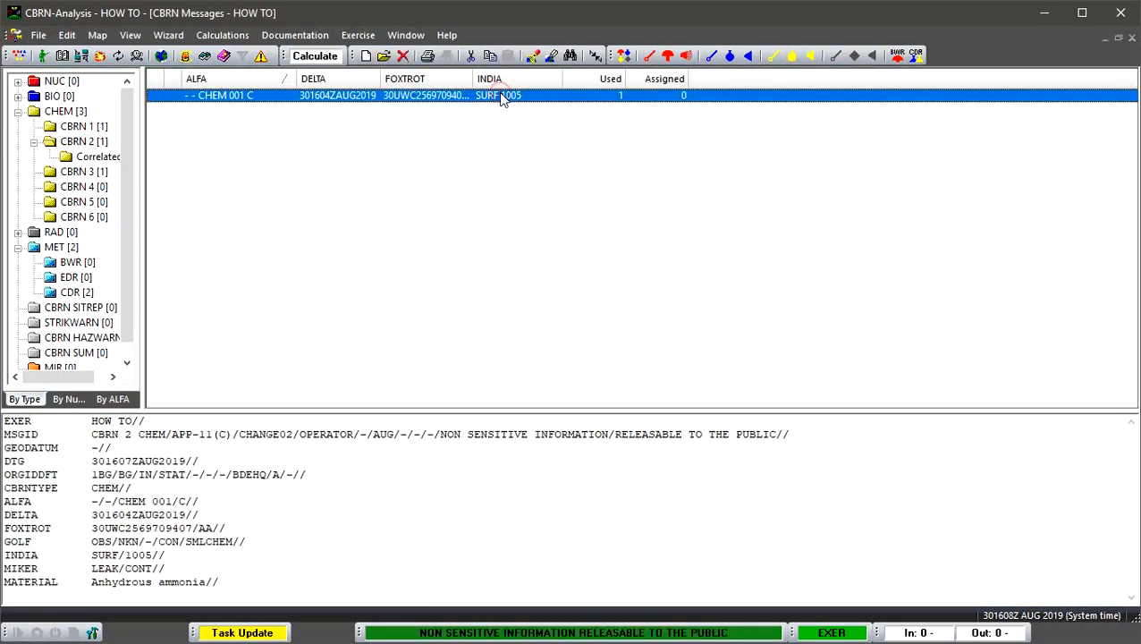
double_click(502, 96)
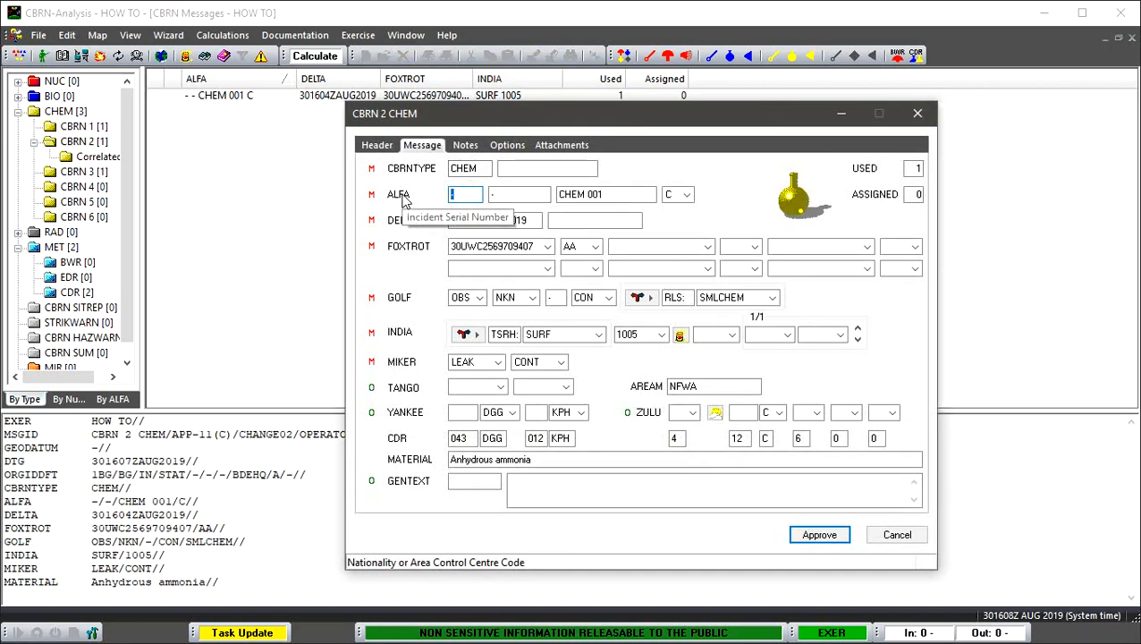
text(HOW)
key(Tab)
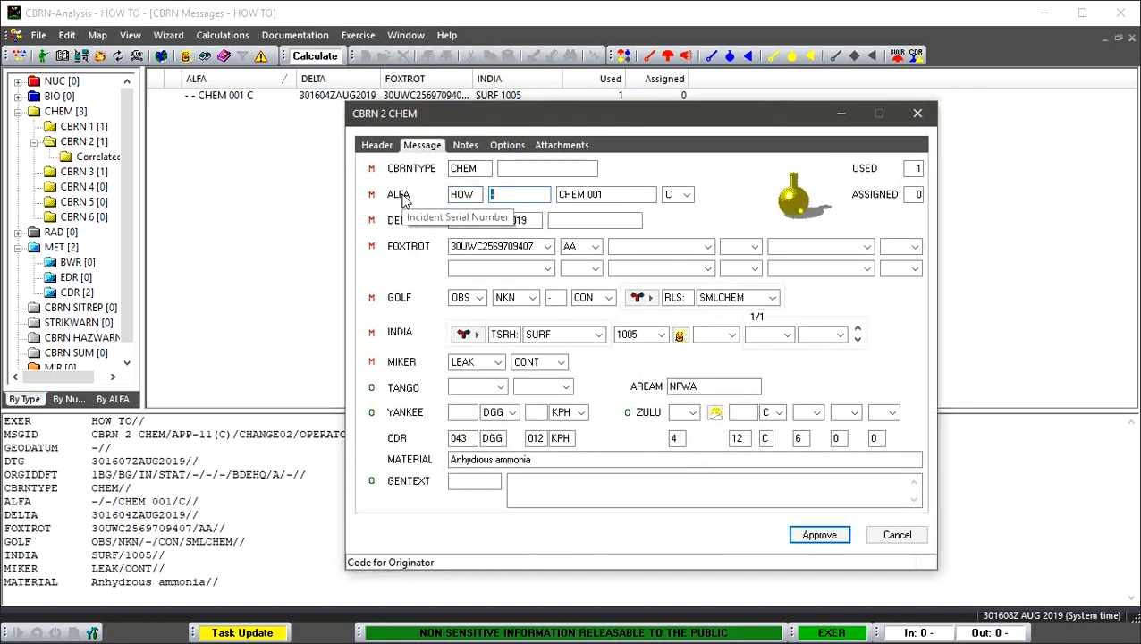
text(TIC)
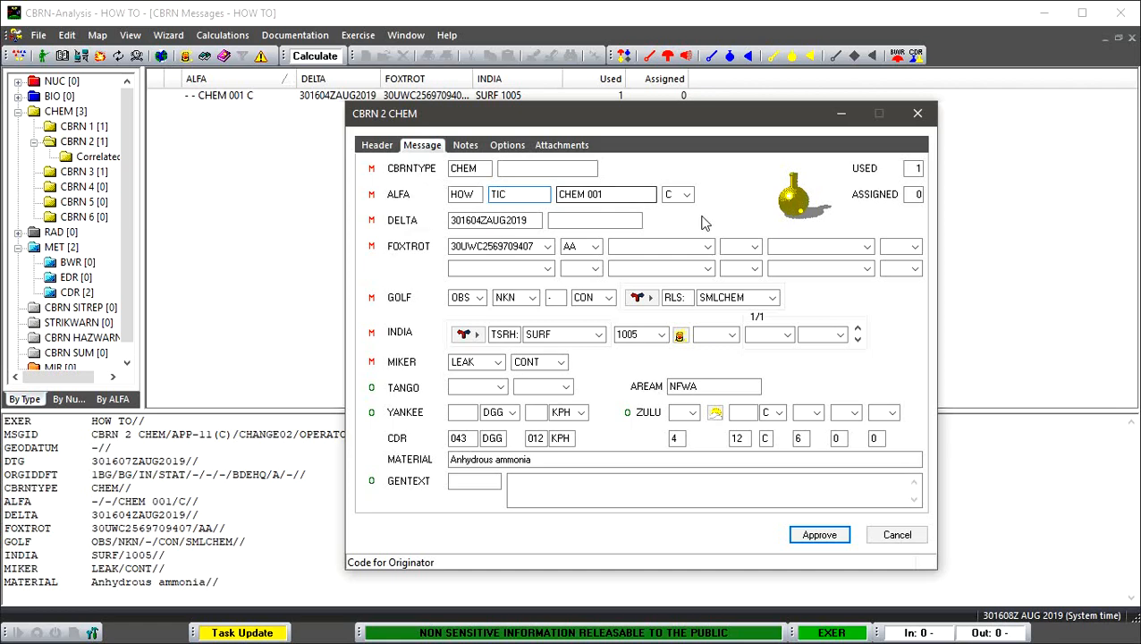
click(605, 194)
key(BackSpace)
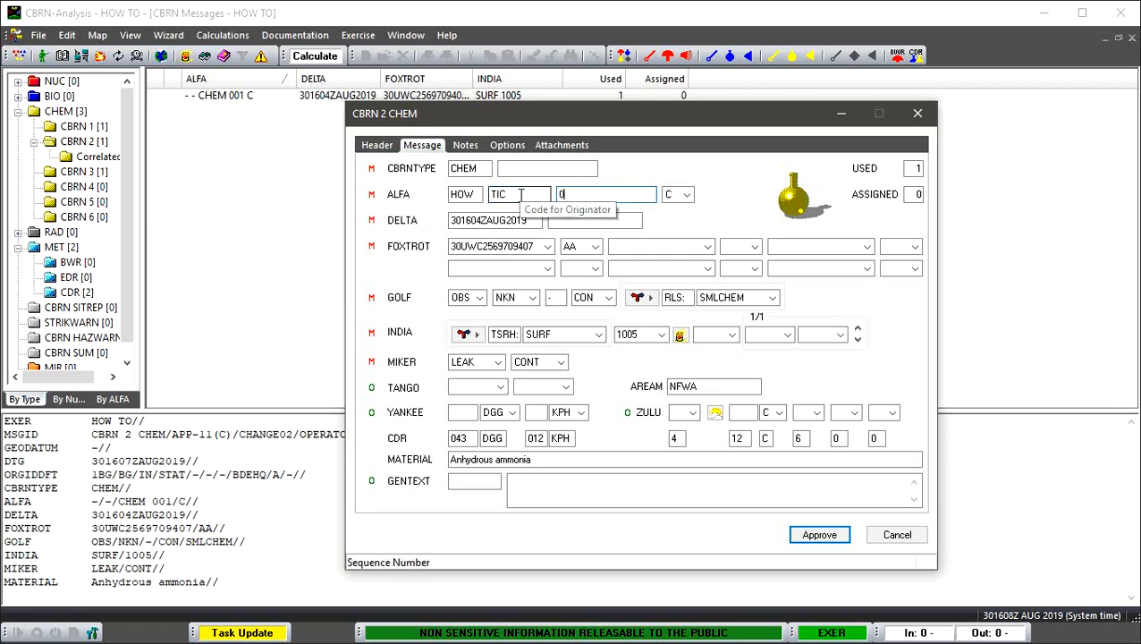
text(001)
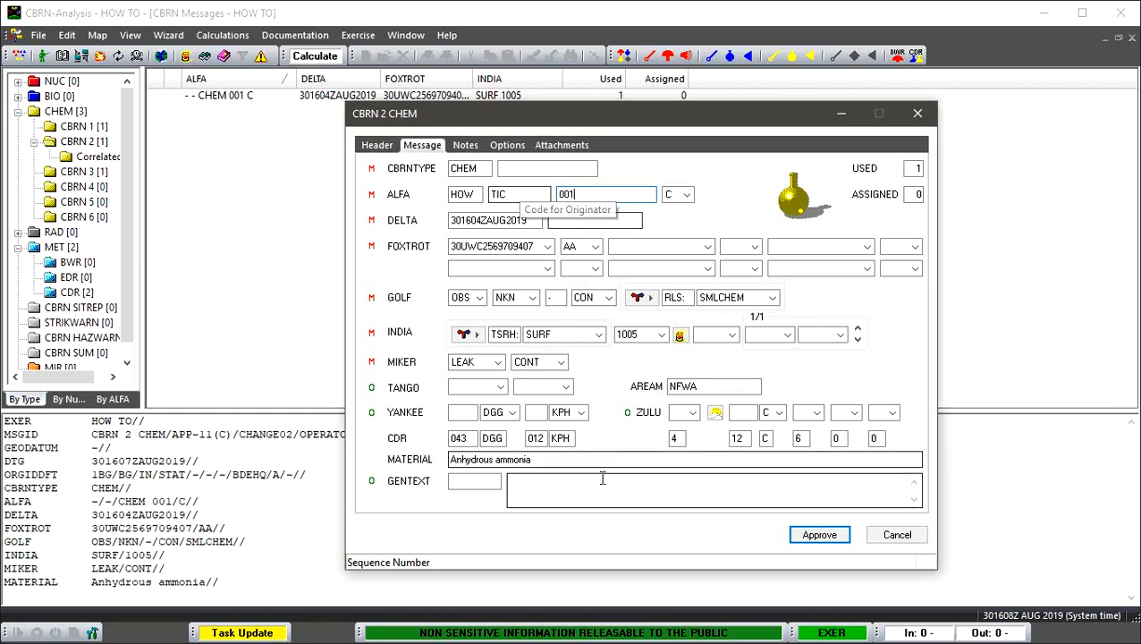
- Enter "No units in hazard area" as the GENTEXT free text of the CBRN 2 message
click(564, 482)
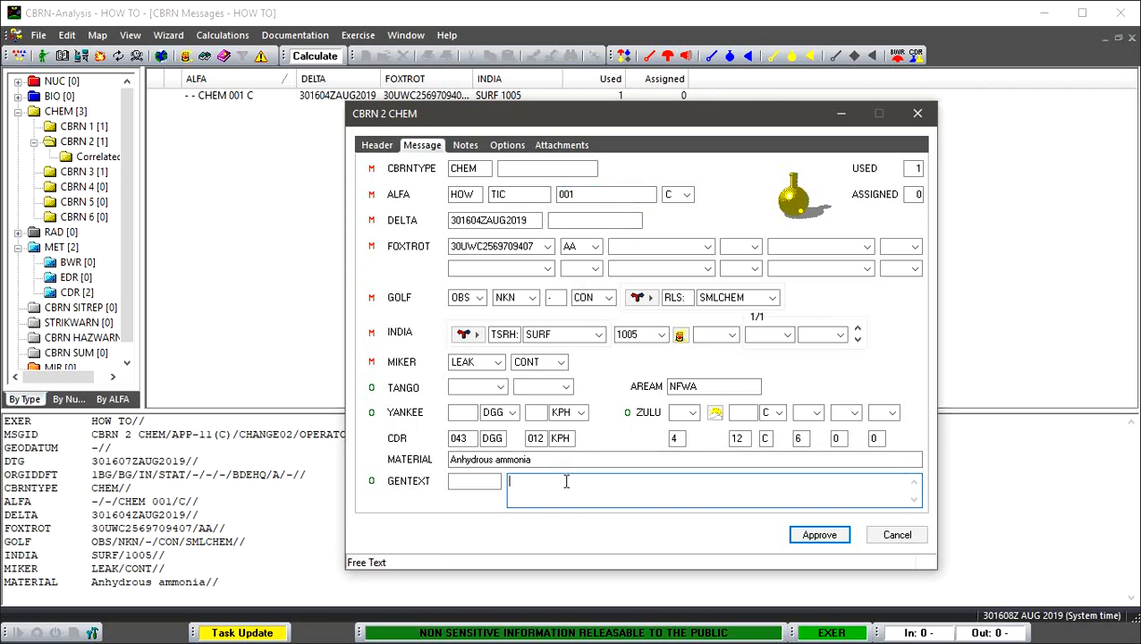
text(No units in hazard area)
- Copy the Emergency Response Guide's fire or explosion lines, from vapors spreading along ground to containers exploding when heated, into the message's notes
click(680, 337)
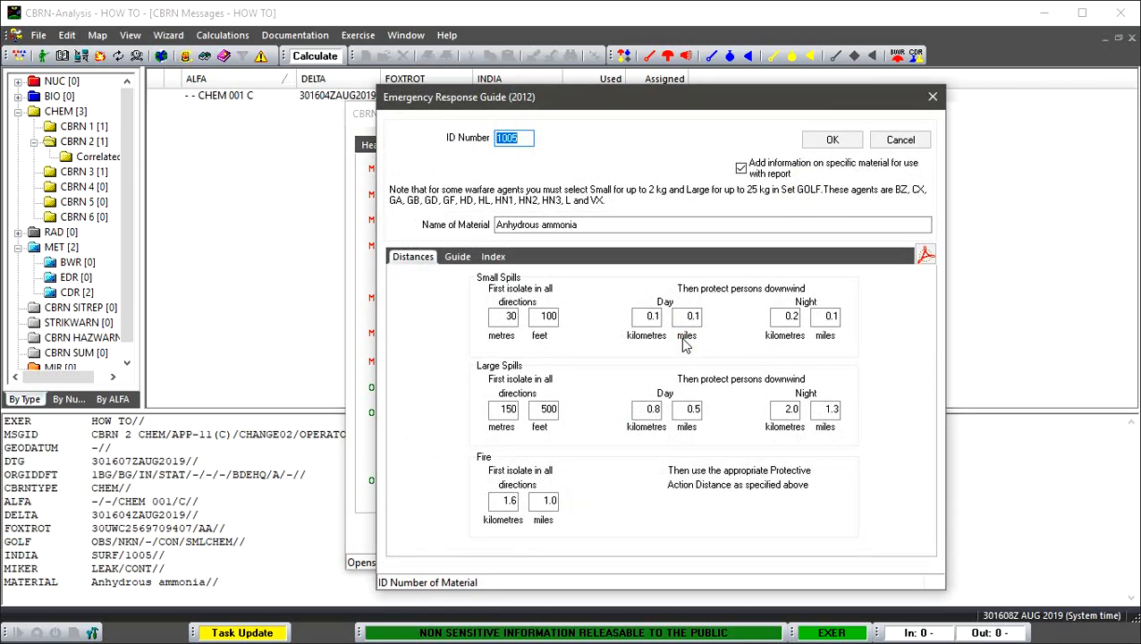
click(456, 259)
scroll(479, 367, down, 3)
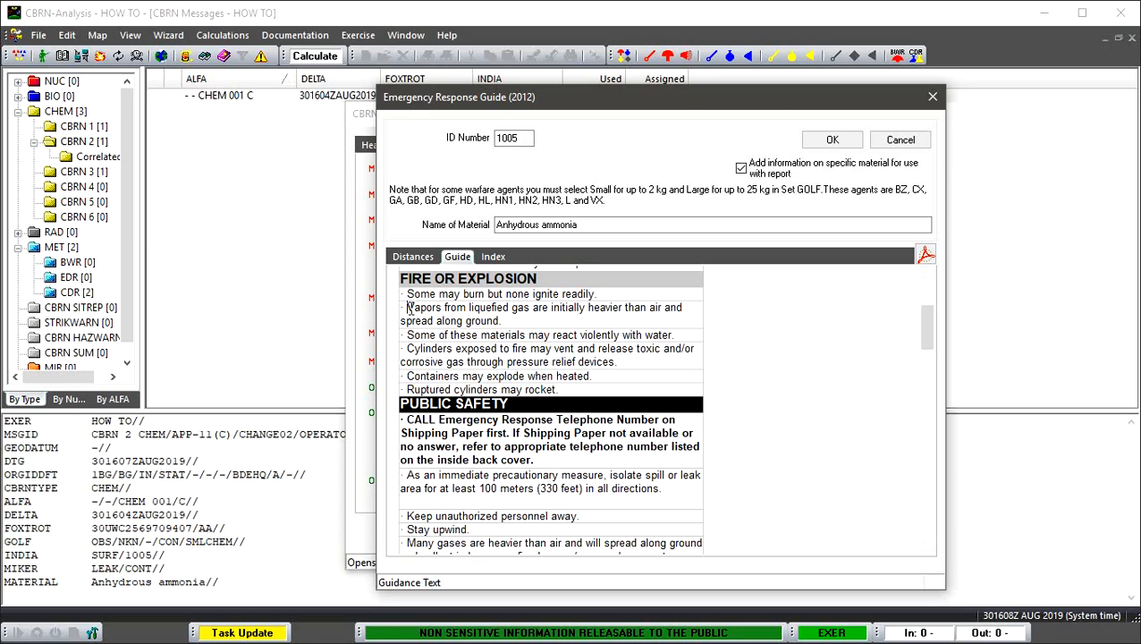
drag(409, 307, 581, 380)
key(ctrl+c)
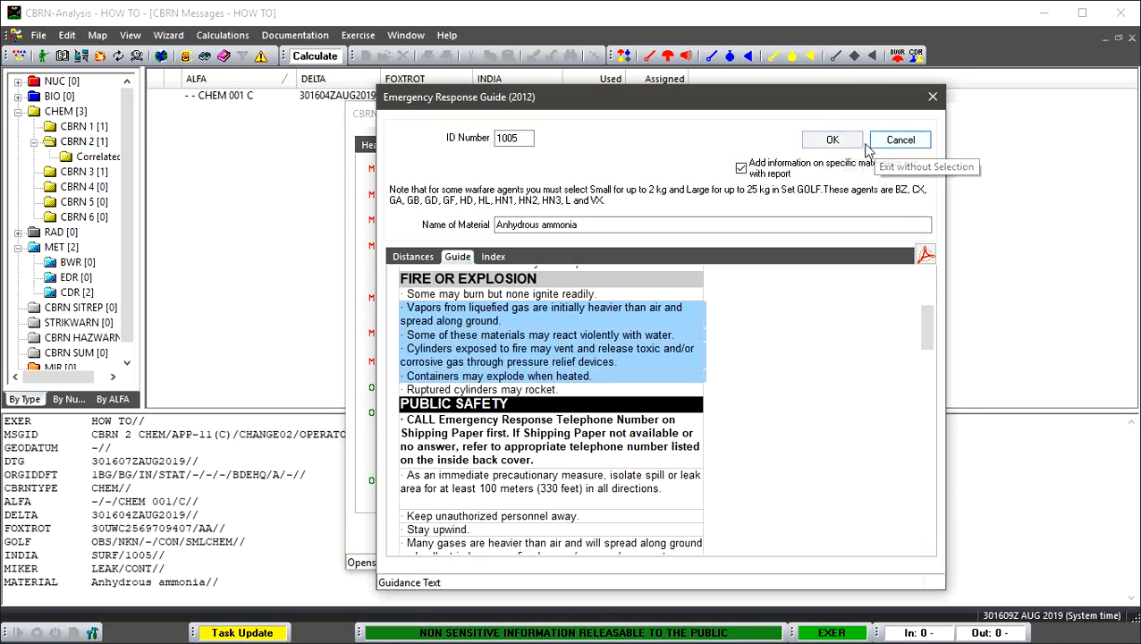
click(830, 142)
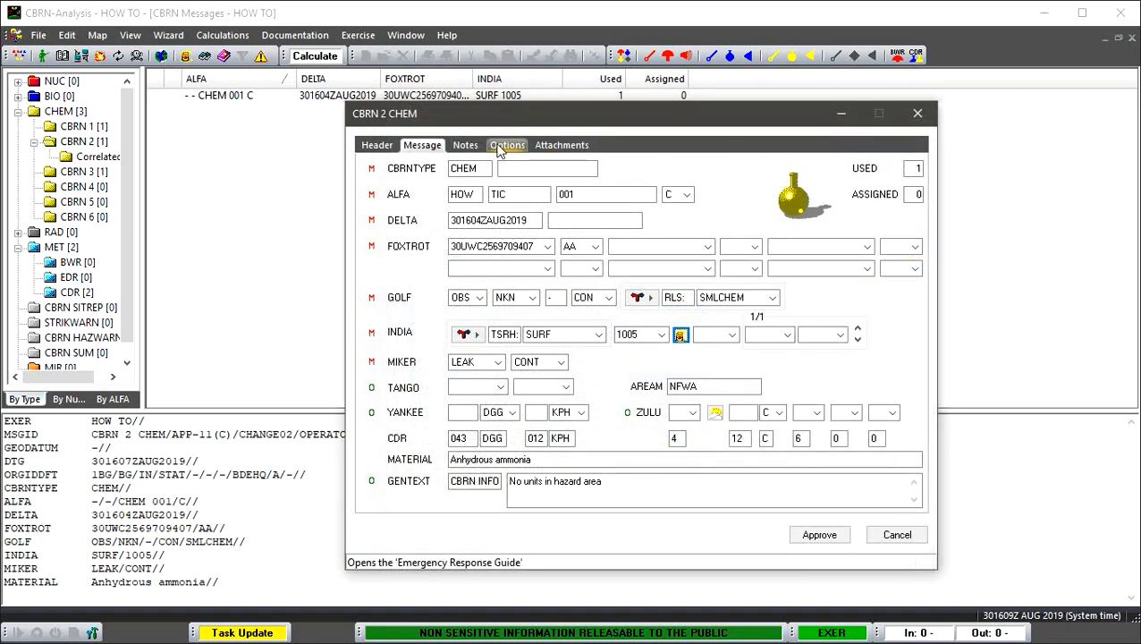
click(465, 145)
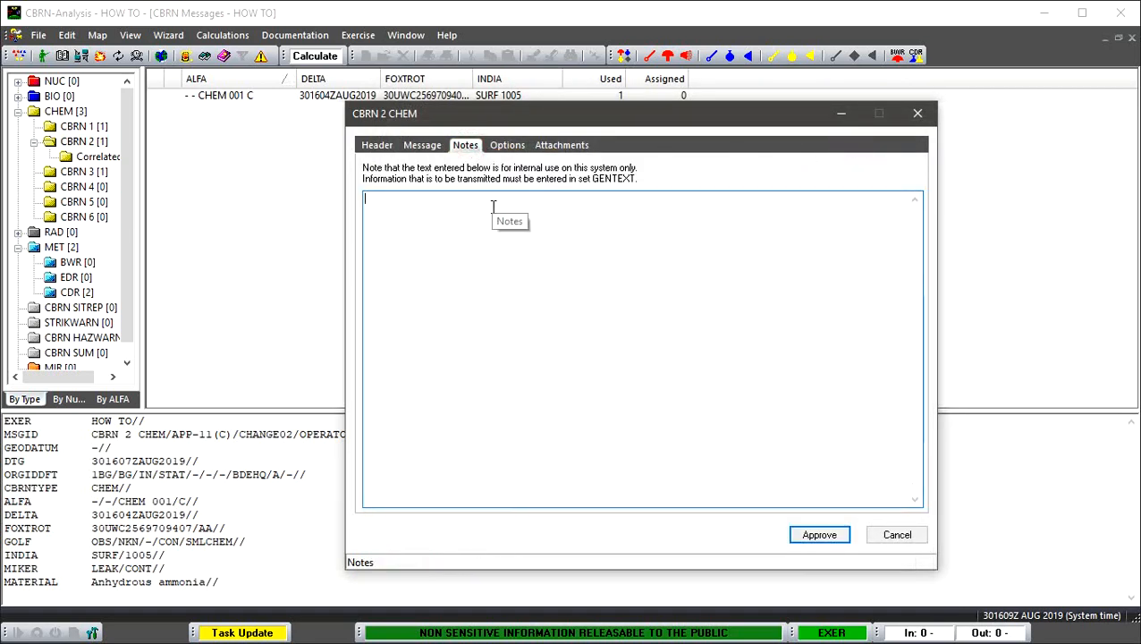
key(ctrl+v)
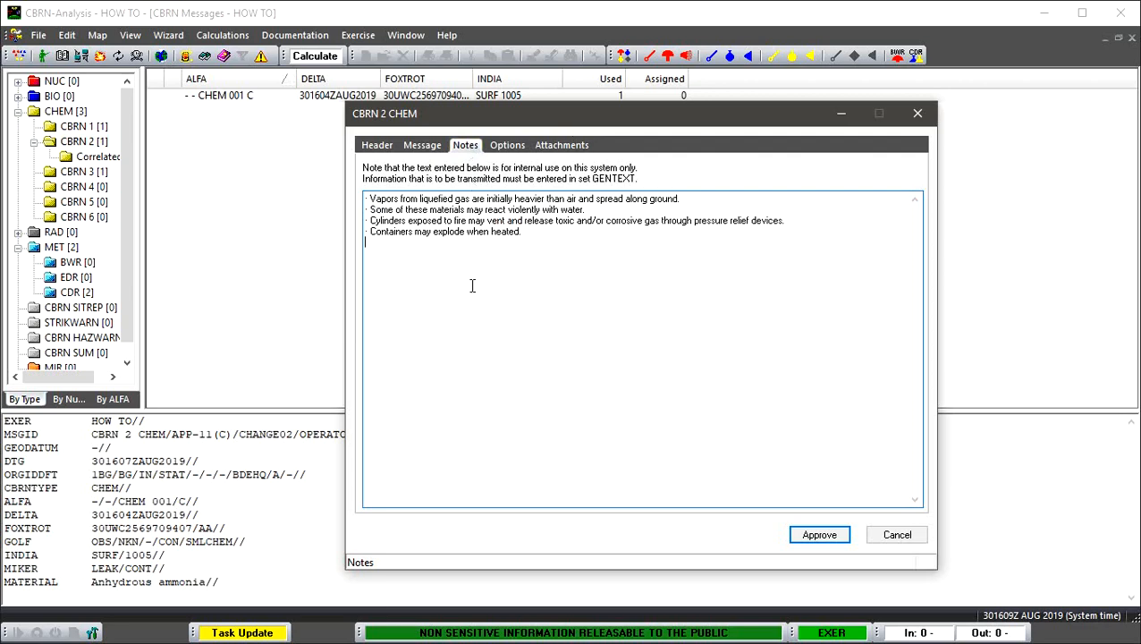
- Check the attachments page of the CBRN 2 message, return to its message data and approve it
click(542, 147)
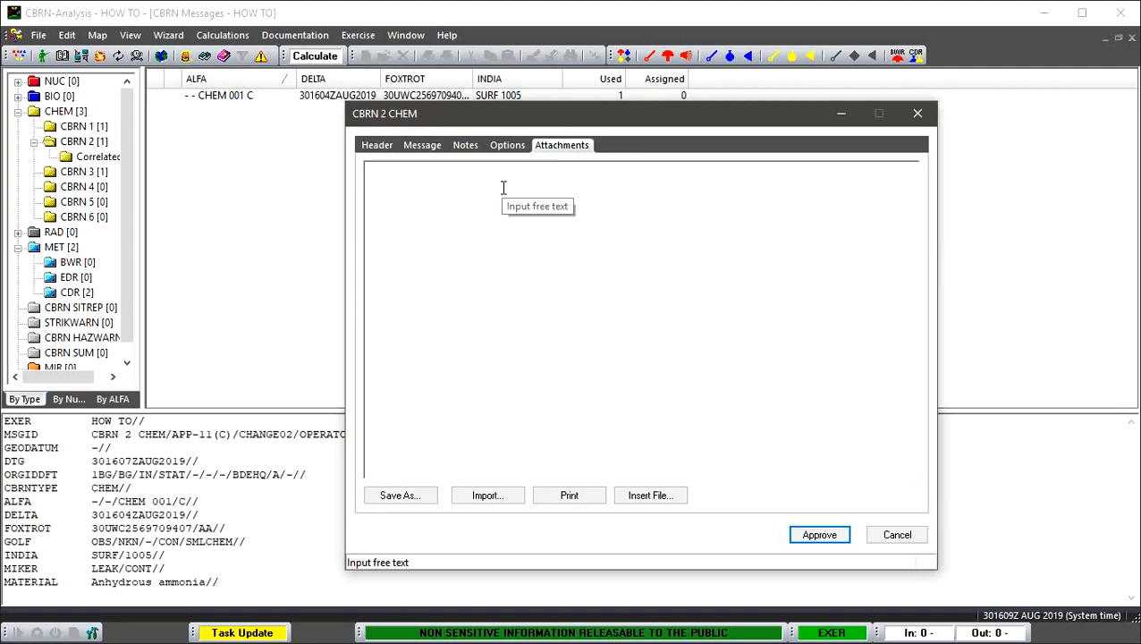
click(422, 145)
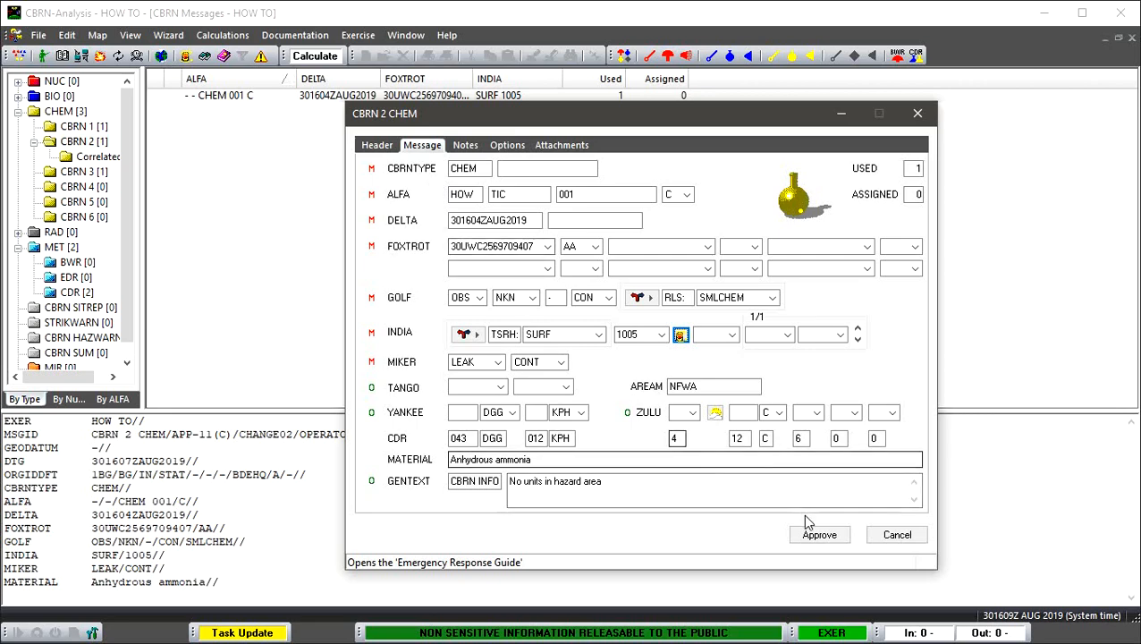
click(830, 539)
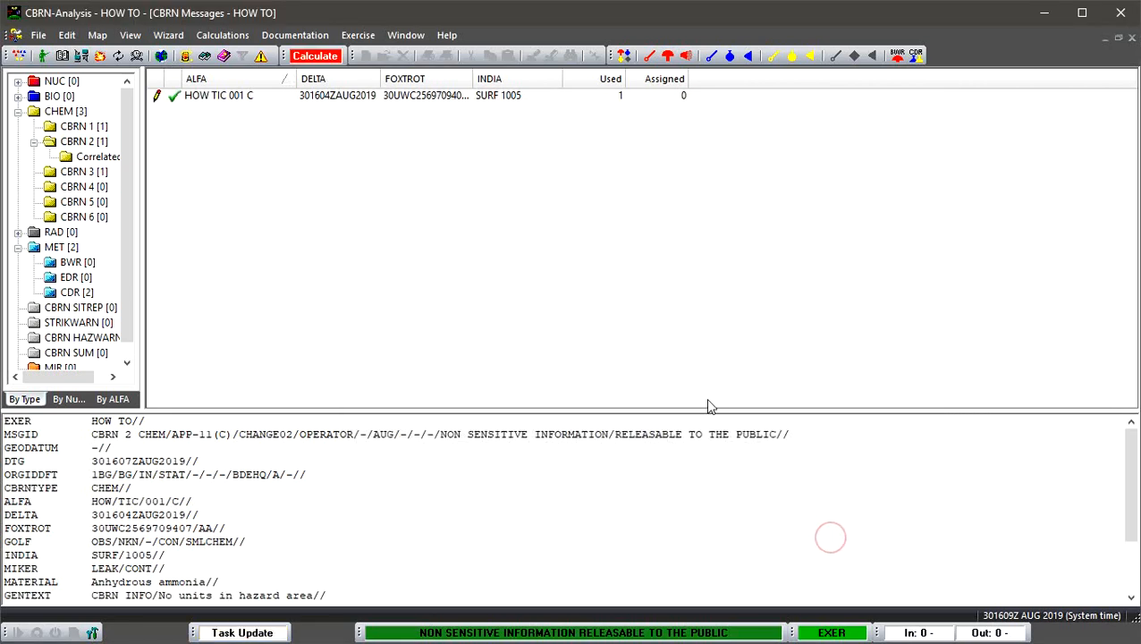
- Recalculate the hazard area and display it on the World Online Map
click(405, 35)
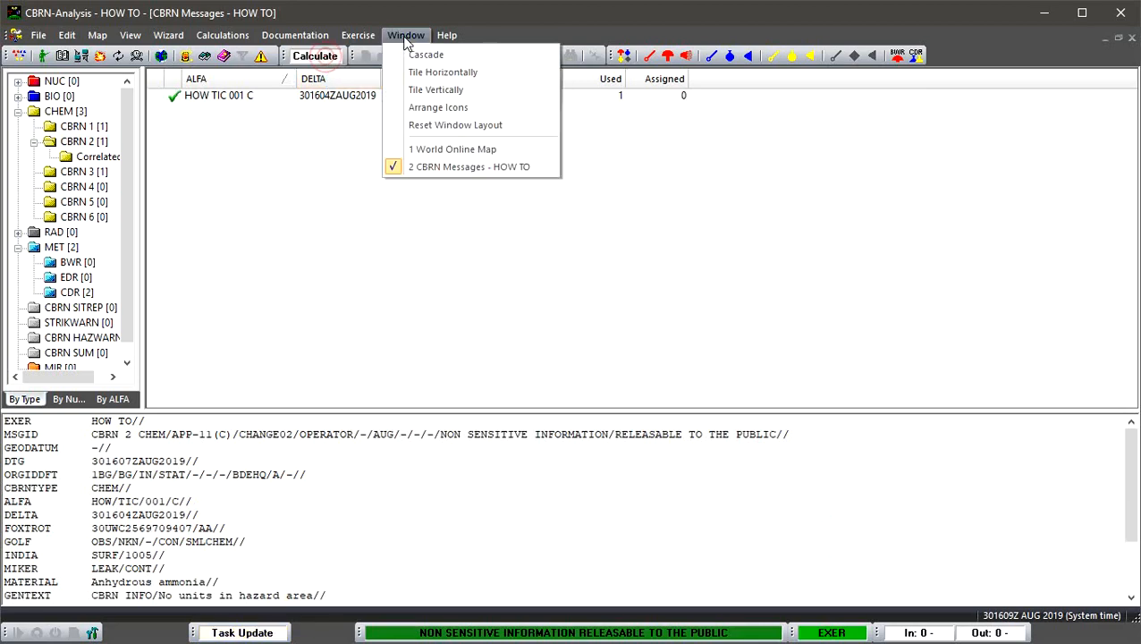
click(432, 145)
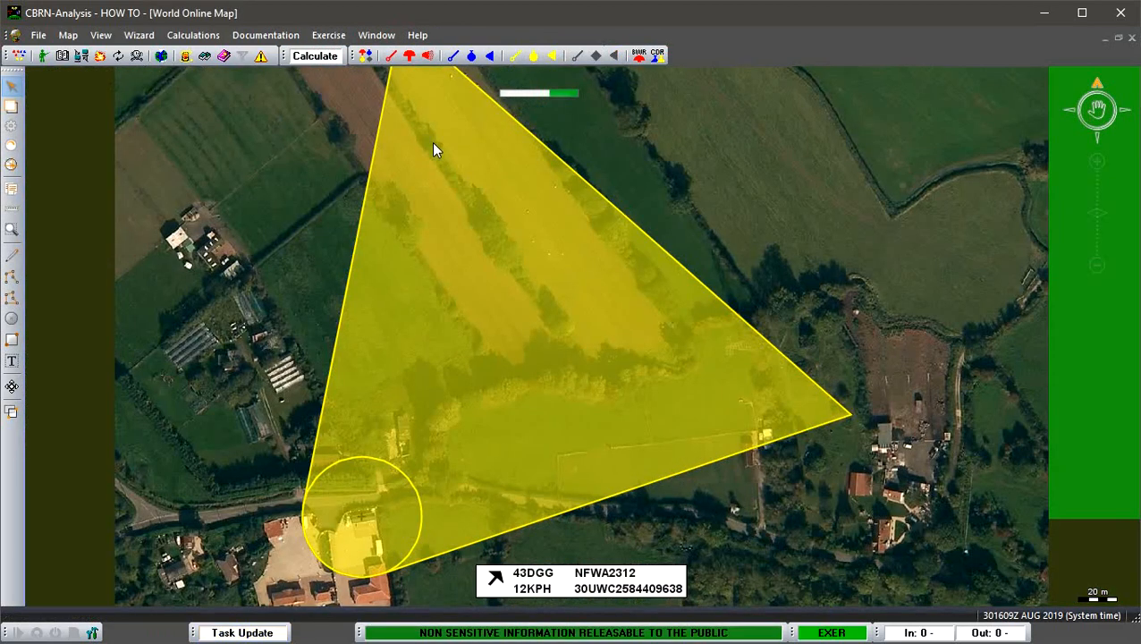